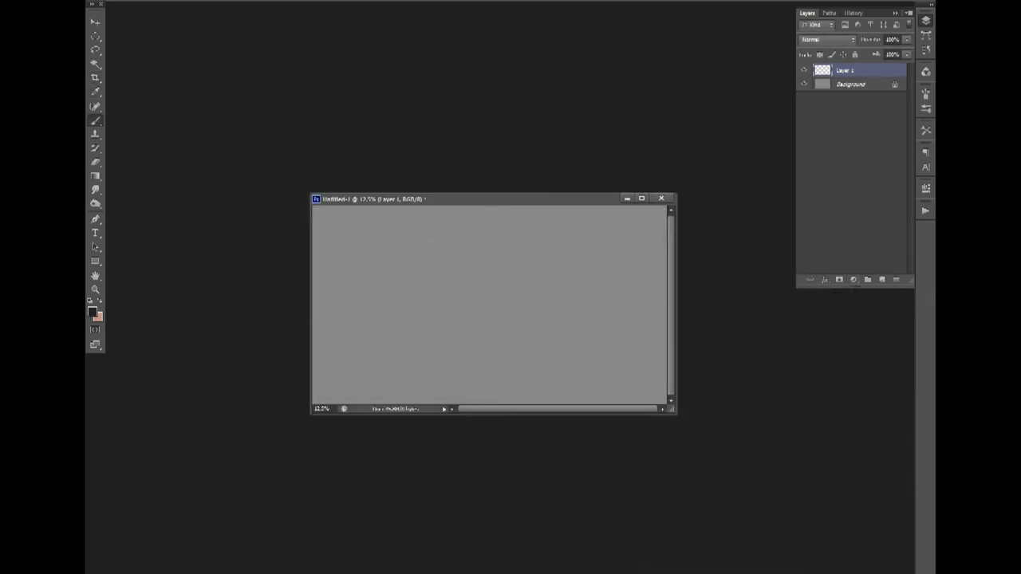
Rough in the creature's head on Layer 1 and set up a second, smaller view of the document
{"action": "mouse_move", "coordinate": [488, 285]}
{"action": "left_mouse_down"}
{"action": "mouse_move", "coordinate": [528, 285]}
{"action": "mouse_move", "coordinate": [526, 277]}
{"action": "mouse_move", "coordinate": [511, 312]}
{"action": "left_mouse_up"}
{"action": "key", "text": "ctrl+minus"}
{"action": "key", "text": "ctrl+minus"}
{"action": "left_click", "coordinate": [323, 1]}
{"action": "left_click", "coordinate": [247, 182]}
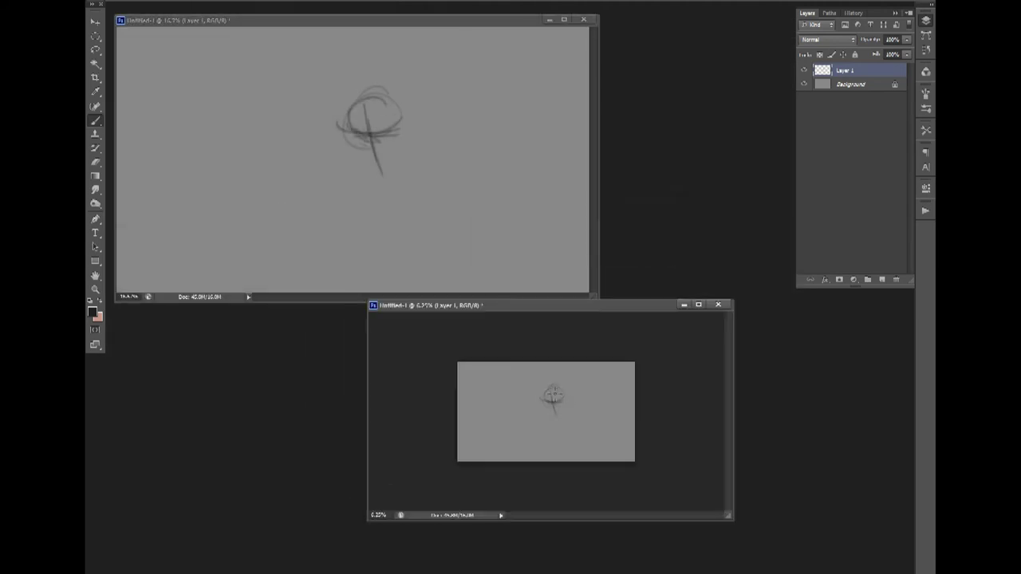
Sketch a large creature with a central head, hunched torso, long bent arms and loose ground lines on Layer 1
{"action": "mouse_move", "coordinate": [550, 386]}
{"action": "left_mouse_down"}
{"action": "mouse_move", "coordinate": [531, 402]}
{"action": "mouse_move", "coordinate": [582, 398]}
{"action": "left_mouse_up"}
{"action": "mouse_move", "coordinate": [526, 389]}
{"action": "left_mouse_down"}
{"action": "mouse_move", "coordinate": [578, 391]}
{"action": "mouse_move", "coordinate": [531, 405]}
{"action": "left_mouse_up"}
{"action": "mouse_move", "coordinate": [564, 397]}
{"action": "left_mouse_down"}
{"action": "mouse_move", "coordinate": [580, 398]}
{"action": "mouse_move", "coordinate": [570, 404]}
{"action": "left_mouse_up"}
{"action": "left_click_drag", "start_coordinate": [579, 405], "coordinate": [552, 409]}
{"action": "left_click_drag", "start_coordinate": [536, 408], "coordinate": [554, 416]}
{"action": "mouse_move", "coordinate": [375, 103]}
{"action": "left_mouse_down"}
{"action": "mouse_move", "coordinate": [399, 195]}
{"action": "mouse_move", "coordinate": [255, 60]}
{"action": "mouse_move", "coordinate": [495, 55]}
{"action": "mouse_move", "coordinate": [570, 137]}
{"action": "left_mouse_up"}
{"action": "mouse_move", "coordinate": [343, 155]}
{"action": "left_mouse_down"}
{"action": "mouse_move", "coordinate": [236, 79]}
{"action": "mouse_move", "coordinate": [291, 136]}
{"action": "mouse_move", "coordinate": [189, 164]}
{"action": "mouse_move", "coordinate": [375, 200]}
{"action": "mouse_move", "coordinate": [367, 120]}
{"action": "mouse_move", "coordinate": [393, 104]}
{"action": "mouse_move", "coordinate": [382, 155]}
{"action": "left_mouse_up"}
{"action": "mouse_move", "coordinate": [585, 385]}
{"action": "left_mouse_down"}
{"action": "mouse_move", "coordinate": [471, 409]}
{"action": "mouse_move", "coordinate": [547, 416]}
{"action": "mouse_move", "coordinate": [534, 449]}
{"action": "mouse_move", "coordinate": [585, 405]}
{"action": "mouse_move", "coordinate": [609, 457]}
{"action": "mouse_move", "coordinate": [553, 438]}
{"action": "mouse_move", "coordinate": [522, 444]}
{"action": "mouse_move", "coordinate": [550, 436]}
{"action": "left_mouse_up"}
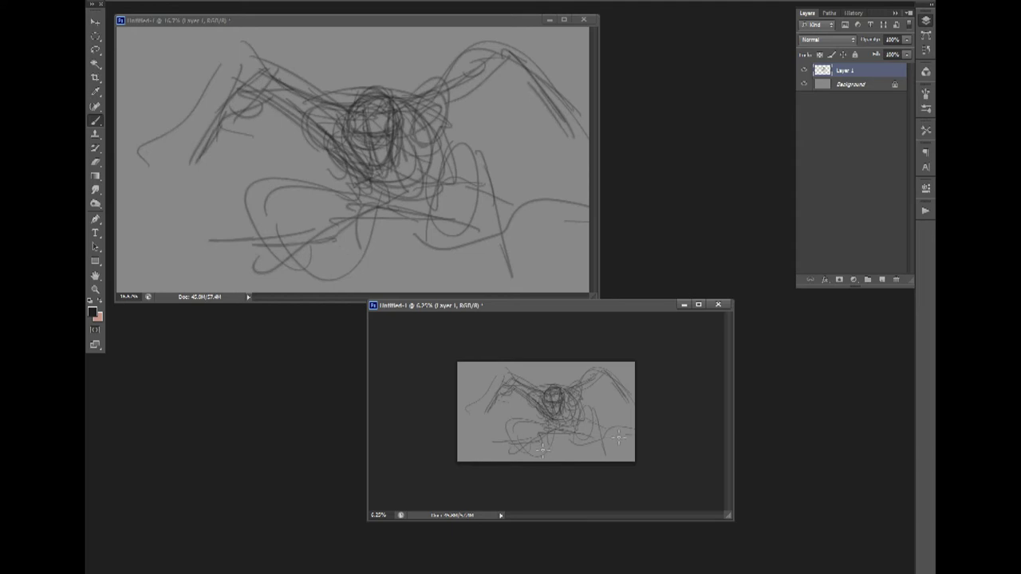
{"action": "mouse_move", "coordinate": [618, 437]}
{"action": "left_mouse_down"}
{"action": "mouse_move", "coordinate": [607, 463]}
{"action": "mouse_move", "coordinate": [497, 423]}
{"action": "mouse_move", "coordinate": [626, 414]}
{"action": "mouse_move", "coordinate": [609, 377]}
{"action": "mouse_move", "coordinate": [632, 404]}
{"action": "mouse_move", "coordinate": [548, 398]}
{"action": "mouse_move", "coordinate": [559, 396]}
{"action": "mouse_move", "coordinate": [530, 413]}
{"action": "mouse_move", "coordinate": [520, 371]}
{"action": "mouse_move", "coordinate": [581, 401]}
{"action": "mouse_move", "coordinate": [572, 397]}
{"action": "mouse_move", "coordinate": [579, 415]}
{"action": "mouse_move", "coordinate": [540, 419]}
{"action": "mouse_move", "coordinate": [482, 363]}
{"action": "mouse_move", "coordinate": [562, 432]}
{"action": "mouse_move", "coordinate": [578, 413]}
{"action": "mouse_move", "coordinate": [550, 417]}
{"action": "mouse_move", "coordinate": [593, 393]}
{"action": "mouse_move", "coordinate": [521, 382]}
{"action": "mouse_move", "coordinate": [492, 434]}
{"action": "mouse_move", "coordinate": [521, 460]}
{"action": "left_mouse_up"}
Create a new layer and sketch a small human figure in the lower-left foreground of the picture
{"action": "left_click", "coordinate": [881, 279]}
{"action": "mouse_move", "coordinate": [517, 424]}
{"action": "left_mouse_down"}
{"action": "mouse_move", "coordinate": [521, 436]}
{"action": "mouse_move", "coordinate": [503, 448]}
{"action": "mouse_move", "coordinate": [524, 430]}
{"action": "mouse_move", "coordinate": [501, 456]}
{"action": "left_mouse_up"}
{"action": "left_click_drag", "start_coordinate": [521, 441], "coordinate": [536, 460]}
{"action": "mouse_move", "coordinate": [522, 438]}
{"action": "left_mouse_down"}
{"action": "mouse_move", "coordinate": [508, 458]}
{"action": "mouse_move", "coordinate": [501, 394]}
{"action": "mouse_move", "coordinate": [507, 462]}
{"action": "left_mouse_up"}
{"action": "mouse_move", "coordinate": [531, 444]}
{"action": "left_mouse_down"}
{"action": "mouse_move", "coordinate": [538, 461]}
{"action": "mouse_move", "coordinate": [557, 436]}
{"action": "left_mouse_up"}
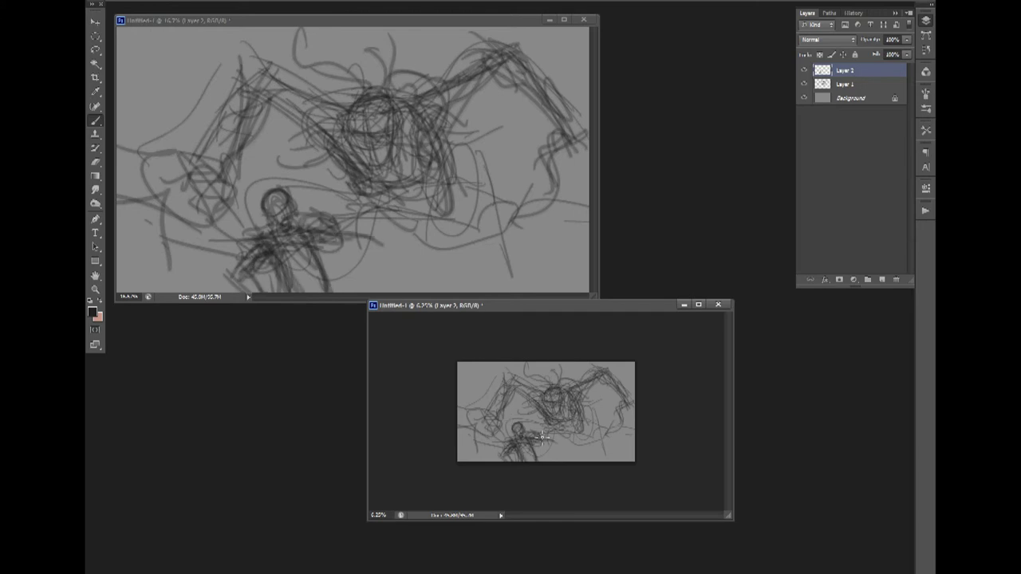
Shift the small figure toward the left edge of the picture, rework its pose with a raised arm and delete its lower part
{"action": "key", "text": "v"}
{"action": "mouse_move", "coordinate": [523, 439]}
{"action": "left_mouse_down"}
{"action": "mouse_move", "coordinate": [514, 439]}
{"action": "mouse_move", "coordinate": [535, 411]}
{"action": "mouse_move", "coordinate": [494, 443]}
{"action": "left_mouse_up"}
{"action": "key", "text": "b"}
{"action": "mouse_move", "coordinate": [505, 438]}
{"action": "left_mouse_down"}
{"action": "mouse_move", "coordinate": [494, 457]}
{"action": "mouse_move", "coordinate": [513, 478]}
{"action": "left_mouse_up"}
{"action": "key", "text": "l"}
{"action": "key", "text": "Delete"}
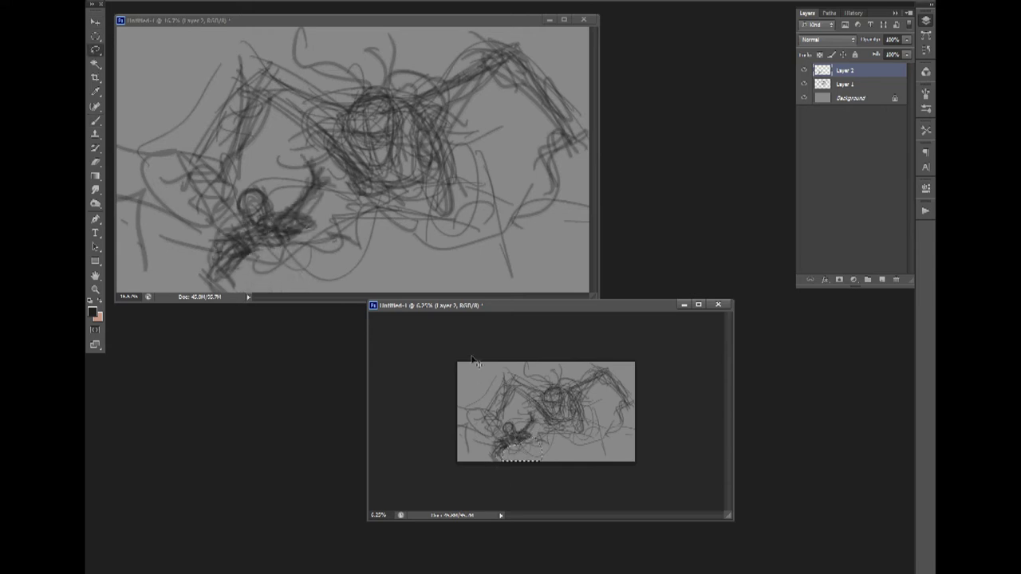
Redraw the small figure's torso, bent arms and legs, cutting away unwanted strokes with lasso selections
{"action": "key", "text": "b"}
{"action": "mouse_move", "coordinate": [517, 434]}
{"action": "left_mouse_down"}
{"action": "mouse_move", "coordinate": [508, 460]}
{"action": "mouse_move", "coordinate": [517, 453]}
{"action": "left_mouse_up"}
{"action": "key", "text": "l"}
{"action": "key", "text": "Delete"}
{"action": "left_click", "coordinate": [497, 402]}
{"action": "key", "text": "b"}
{"action": "mouse_move", "coordinate": [514, 431]}
{"action": "left_mouse_down"}
{"action": "mouse_move", "coordinate": [534, 461]}
{"action": "mouse_move", "coordinate": [514, 447]}
{"action": "mouse_move", "coordinate": [487, 456]}
{"action": "left_mouse_up"}
{"action": "key", "text": "l"}
{"action": "key", "text": "Delete"}
{"action": "key", "text": "ctrl+d"}
{"action": "key", "text": "b"}
{"action": "mouse_move", "coordinate": [531, 432]}
{"action": "left_mouse_down"}
{"action": "mouse_move", "coordinate": [520, 421]}
{"action": "mouse_move", "coordinate": [528, 430]}
{"action": "mouse_move", "coordinate": [491, 461]}
{"action": "mouse_move", "coordinate": [513, 466]}
{"action": "left_mouse_up"}
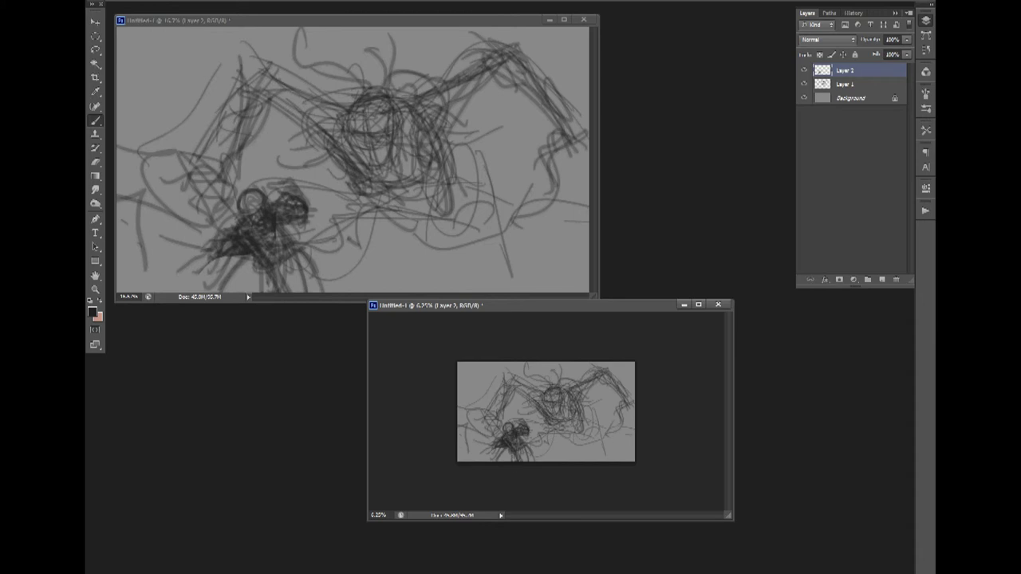
Trim the dark mass around the small figure's raised arm into a cleaner silhouette with lasso deletions
{"action": "key", "text": "ctrl+plus"}
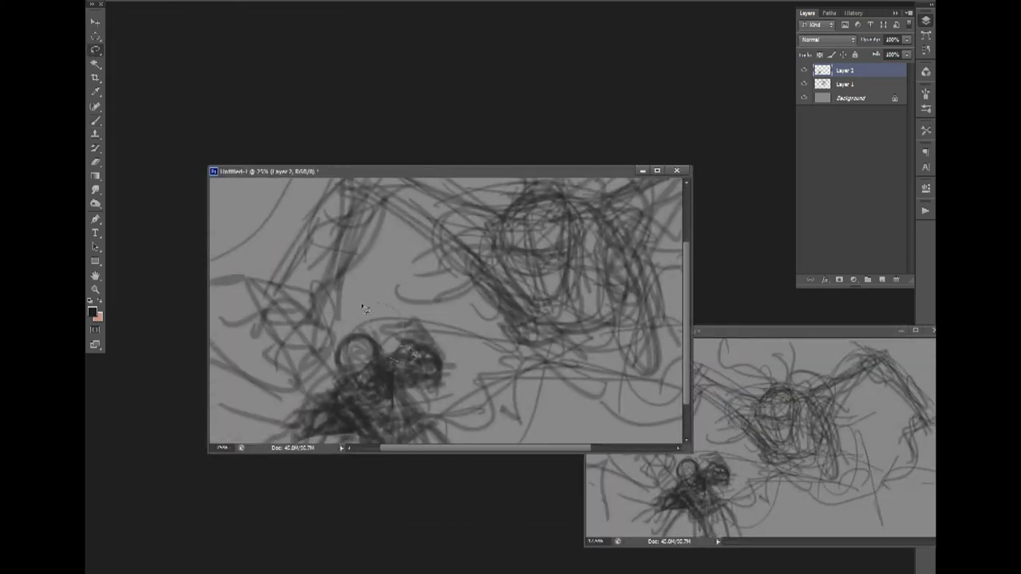
{"action": "key", "text": "Delete"}
{"action": "key", "text": "ctrl+d"}
{"action": "mouse_move", "coordinate": [364, 308]}
{"action": "left_mouse_down"}
{"action": "mouse_move", "coordinate": [385, 356]}
{"action": "mouse_move", "coordinate": [386, 261]}
{"action": "left_mouse_up"}
{"action": "key", "text": "b"}
{"action": "mouse_move", "coordinate": [455, 301]}
{"action": "left_mouse_down"}
{"action": "mouse_move", "coordinate": [437, 270]}
{"action": "mouse_move", "coordinate": [448, 271]}
{"action": "left_mouse_up"}
{"action": "key", "text": "l"}
{"action": "key", "text": "Delete"}
{"action": "key", "text": "ctrl+d"}
{"action": "key", "text": "b"}
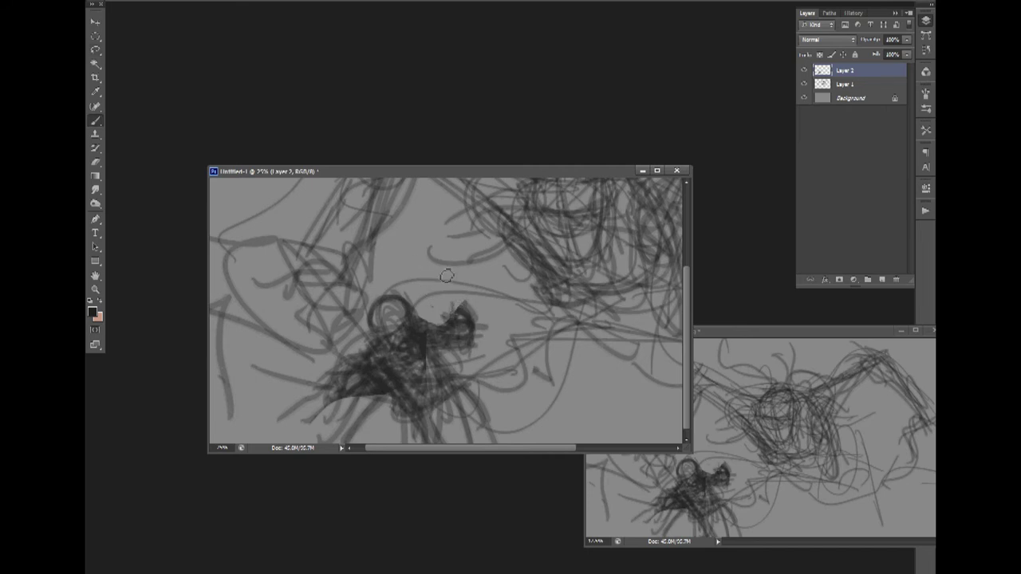
Add spread fingers to the small figure's raised hand, trim the excess and draw its lower coat lines
{"action": "mouse_move", "coordinate": [450, 308]}
{"action": "left_mouse_down"}
{"action": "mouse_move", "coordinate": [434, 282]}
{"action": "mouse_move", "coordinate": [432, 322]}
{"action": "mouse_move", "coordinate": [460, 287]}
{"action": "left_mouse_up"}
{"action": "key", "text": "l"}
{"action": "key", "text": "Delete"}
{"action": "key", "text": "ctrl+d"}
{"action": "key", "text": "b"}
{"action": "left_click_drag", "start_coordinate": [381, 397], "coordinate": [420, 437]}
{"action": "left_click_drag", "start_coordinate": [479, 384], "coordinate": [454, 440]}
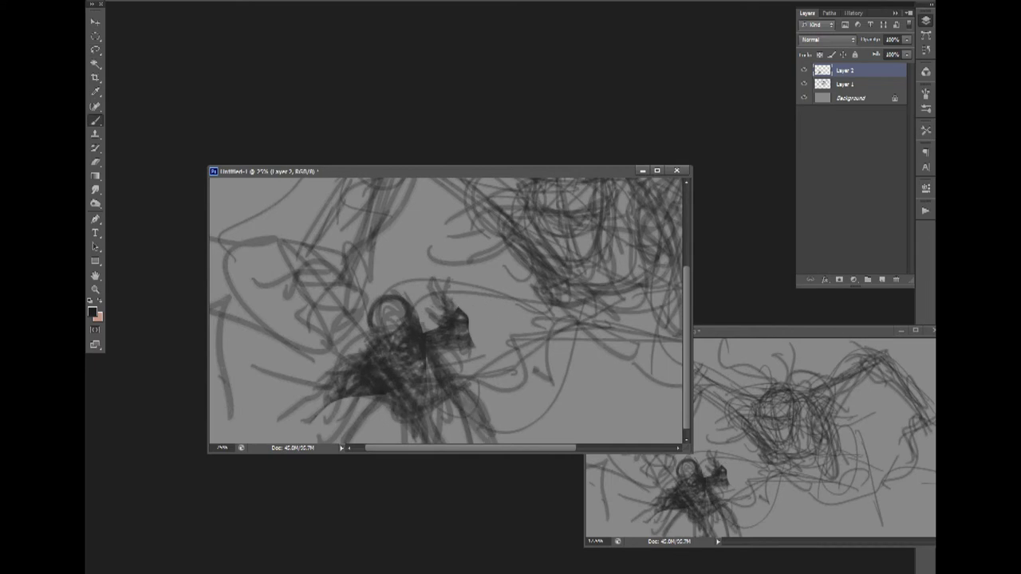
Darken the small figure's torso and coat, and refine its head into a skull-like face with brush and eraser
{"action": "mouse_move", "coordinate": [432, 351]}
{"action": "left_mouse_down"}
{"action": "mouse_move", "coordinate": [475, 423]}
{"action": "mouse_move", "coordinate": [485, 404]}
{"action": "mouse_move", "coordinate": [379, 377]}
{"action": "left_mouse_up"}
{"action": "mouse_move", "coordinate": [407, 429]}
{"action": "left_mouse_down"}
{"action": "mouse_move", "coordinate": [318, 400]}
{"action": "mouse_move", "coordinate": [358, 419]}
{"action": "mouse_move", "coordinate": [350, 436]}
{"action": "mouse_move", "coordinate": [416, 433]}
{"action": "left_mouse_up"}
{"action": "mouse_move", "coordinate": [421, 347]}
{"action": "left_mouse_down"}
{"action": "mouse_move", "coordinate": [385, 378]}
{"action": "mouse_move", "coordinate": [421, 360]}
{"action": "mouse_move", "coordinate": [404, 441]}
{"action": "mouse_move", "coordinate": [450, 435]}
{"action": "mouse_move", "coordinate": [451, 394]}
{"action": "mouse_move", "coordinate": [386, 417]}
{"action": "mouse_move", "coordinate": [421, 420]}
{"action": "left_mouse_up"}
{"action": "key", "text": "e"}
{"action": "left_click_drag", "start_coordinate": [420, 340], "coordinate": [392, 343]}
{"action": "key", "text": "b"}
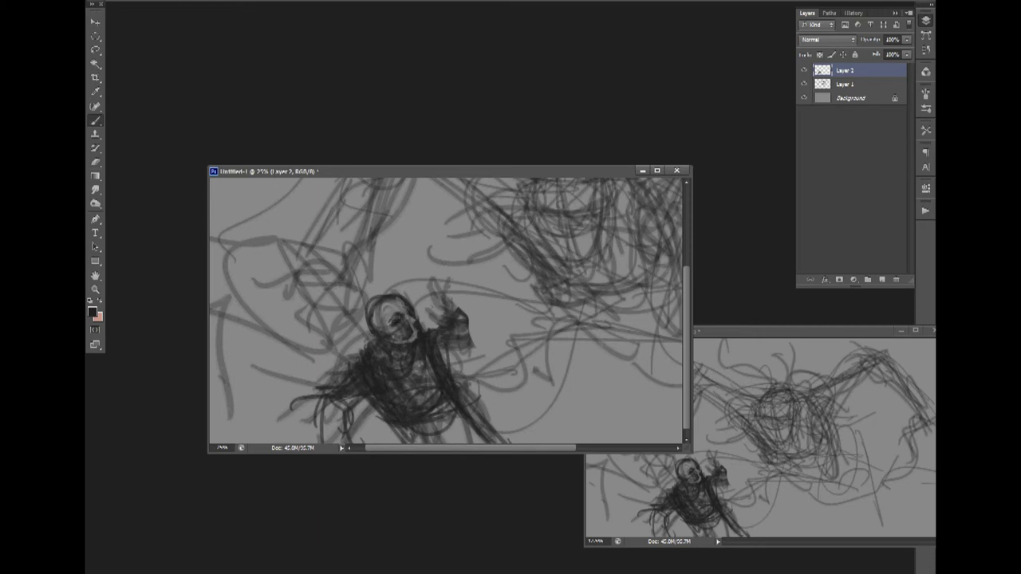
On Layer 1, select the large creature's head and move it down and left, in front of the torso
{"action": "key", "text": "ctrl+minus"}
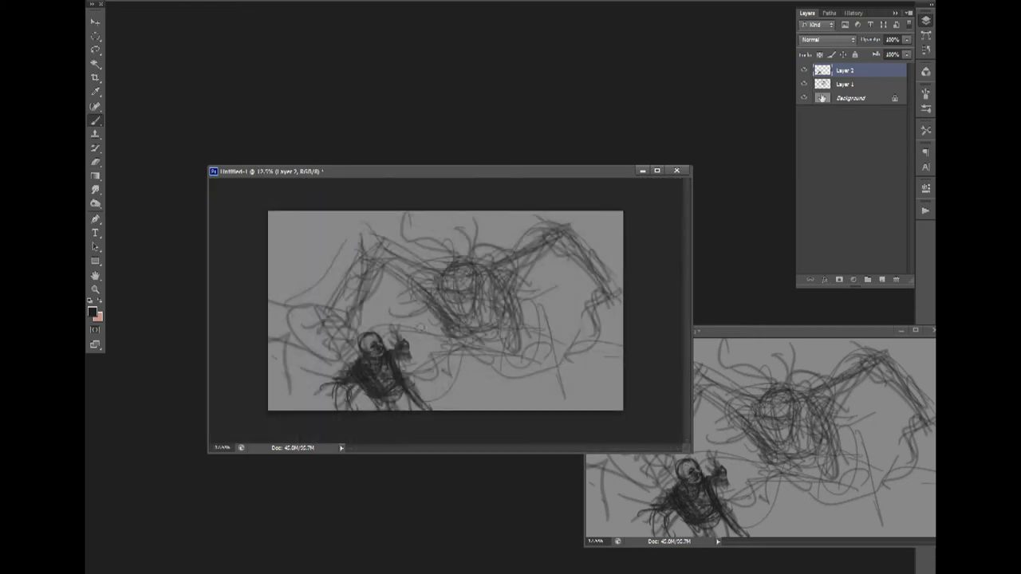
{"action": "key", "text": "alt+bracketleft"}
{"action": "key", "text": "ctrl+plus"}
{"action": "left_click_drag", "start_coordinate": [459, 247], "coordinate": [484, 303]}
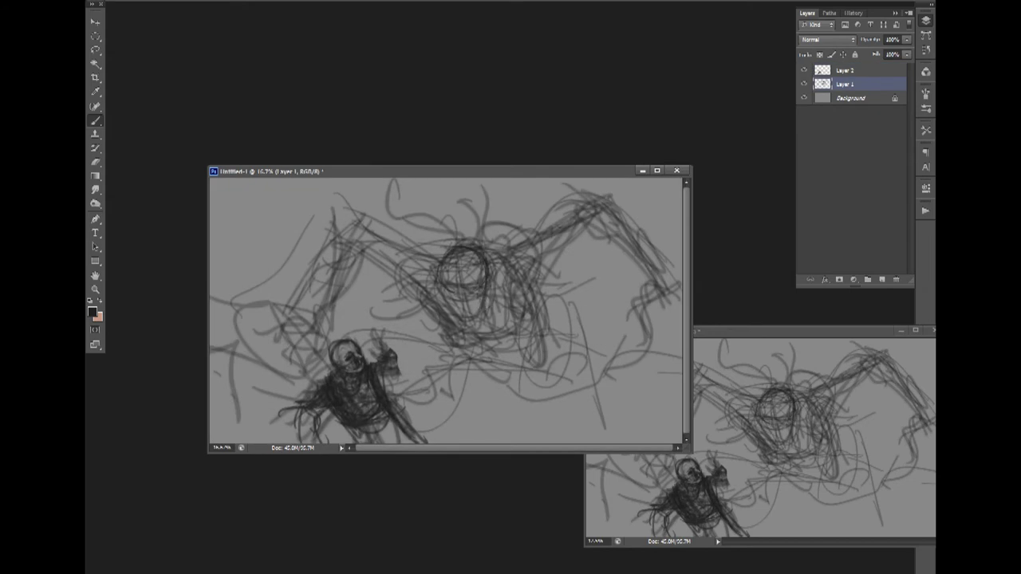
{"action": "mouse_move", "coordinate": [477, 249]}
{"action": "left_mouse_down"}
{"action": "mouse_move", "coordinate": [524, 254]}
{"action": "mouse_move", "coordinate": [463, 265]}
{"action": "mouse_move", "coordinate": [422, 257]}
{"action": "mouse_move", "coordinate": [344, 214]}
{"action": "left_mouse_up"}
{"action": "key", "text": "v"}
{"action": "left_click_drag", "start_coordinate": [454, 262], "coordinate": [443, 278]}
{"action": "left_click_drag", "start_coordinate": [443, 317], "coordinate": [435, 326]}
{"action": "key", "text": "ctrl+d"}
{"action": "key", "text": "b"}
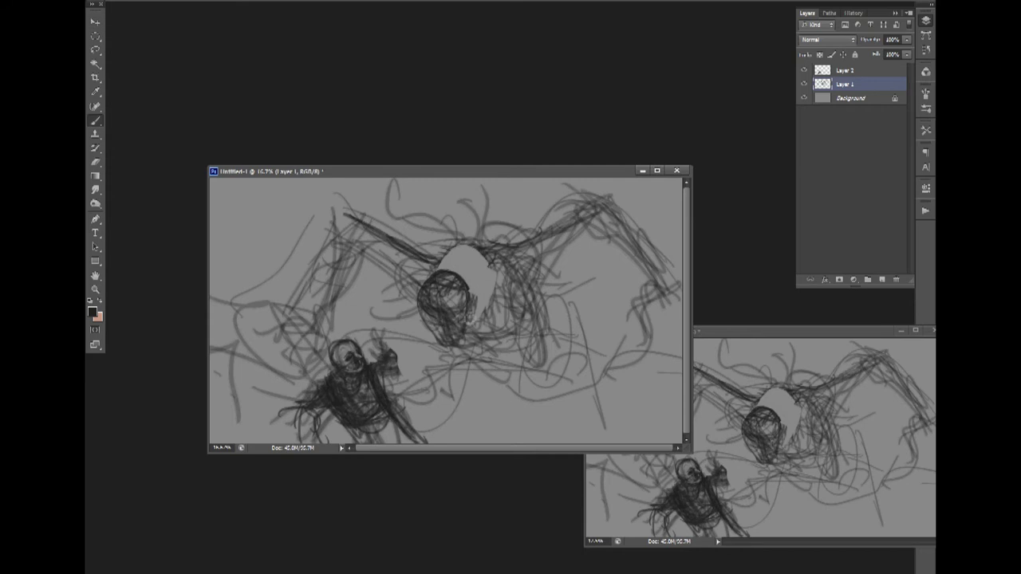
Draw the creature's ribbed neck and upper torso in the gap behind the moved head, with spikes on the back
{"action": "left_click_drag", "start_coordinate": [431, 281], "coordinate": [468, 283]}
{"action": "mouse_move", "coordinate": [459, 245]}
{"action": "left_mouse_down"}
{"action": "mouse_move", "coordinate": [441, 267]}
{"action": "mouse_move", "coordinate": [480, 277]}
{"action": "left_mouse_up"}
{"action": "mouse_move", "coordinate": [491, 265]}
{"action": "left_mouse_down"}
{"action": "mouse_move", "coordinate": [470, 291]}
{"action": "mouse_move", "coordinate": [470, 320]}
{"action": "left_mouse_up"}
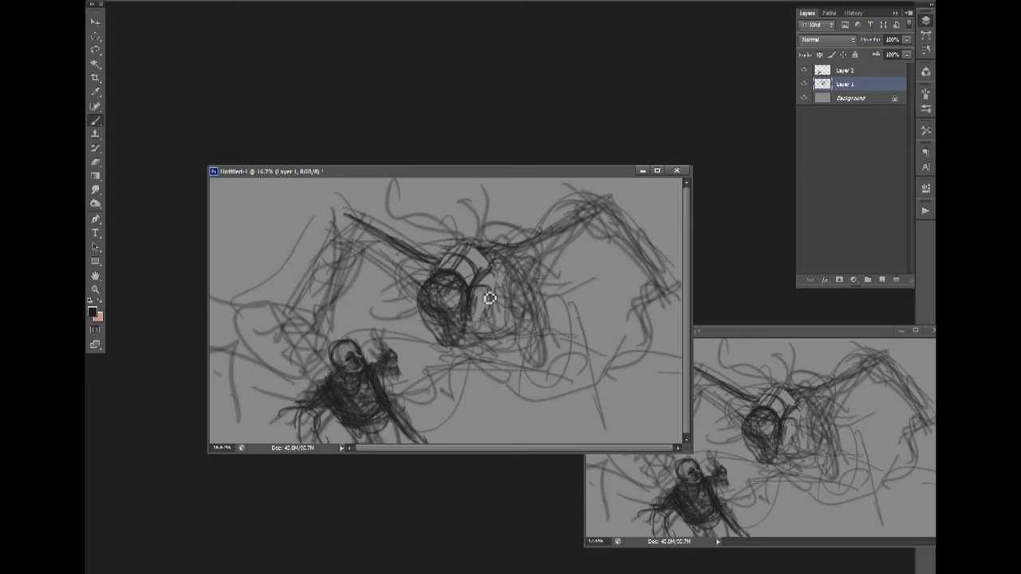
{"action": "left_click_drag", "start_coordinate": [503, 254], "coordinate": [475, 300]}
{"action": "mouse_move", "coordinate": [464, 247]}
{"action": "left_mouse_down"}
{"action": "mouse_move", "coordinate": [482, 276]}
{"action": "mouse_move", "coordinate": [448, 269]}
{"action": "mouse_move", "coordinate": [465, 218]}
{"action": "left_mouse_up"}
{"action": "mouse_move", "coordinate": [464, 219]}
{"action": "left_mouse_down"}
{"action": "mouse_move", "coordinate": [470, 239]}
{"action": "mouse_move", "coordinate": [472, 221]}
{"action": "mouse_move", "coordinate": [444, 271]}
{"action": "mouse_move", "coordinate": [497, 343]}
{"action": "mouse_move", "coordinate": [543, 251]}
{"action": "mouse_move", "coordinate": [499, 237]}
{"action": "mouse_move", "coordinate": [598, 204]}
{"action": "mouse_move", "coordinate": [534, 266]}
{"action": "mouse_move", "coordinate": [512, 333]}
{"action": "left_mouse_up"}
Define the creature's jaw, curling tendrils behind the head and the bent arm above the small figure
{"action": "mouse_move", "coordinate": [428, 310]}
{"action": "left_mouse_down"}
{"action": "mouse_move", "coordinate": [440, 345]}
{"action": "mouse_move", "coordinate": [460, 352]}
{"action": "left_mouse_up"}
{"action": "left_click_drag", "start_coordinate": [415, 284], "coordinate": [409, 212]}
{"action": "left_click_drag", "start_coordinate": [436, 252], "coordinate": [433, 194]}
{"action": "mouse_move", "coordinate": [433, 255]}
{"action": "left_mouse_down"}
{"action": "mouse_move", "coordinate": [423, 285]}
{"action": "mouse_move", "coordinate": [433, 255]}
{"action": "mouse_move", "coordinate": [374, 227]}
{"action": "mouse_move", "coordinate": [295, 327]}
{"action": "left_mouse_up"}
{"action": "left_click_drag", "start_coordinate": [362, 246], "coordinate": [306, 343]}
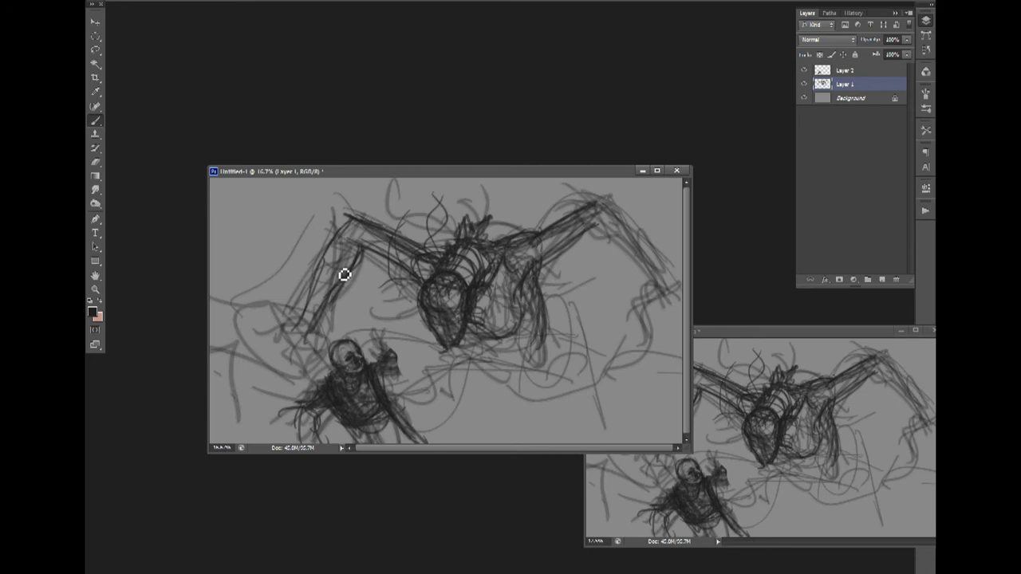
{"action": "left_click_drag", "start_coordinate": [461, 311], "coordinate": [448, 329]}
Sketch jagged rocks below the creature and its clawed hand and forearm at the picture's far left
{"action": "mouse_move", "coordinate": [558, 331]}
{"action": "left_mouse_down"}
{"action": "mouse_move", "coordinate": [551, 351]}
{"action": "mouse_move", "coordinate": [578, 371]}
{"action": "mouse_move", "coordinate": [550, 399]}
{"action": "left_mouse_up"}
{"action": "left_click_drag", "start_coordinate": [548, 363], "coordinate": [446, 395]}
{"action": "left_click_drag", "start_coordinate": [465, 352], "coordinate": [510, 380]}
{"action": "left_click_drag", "start_coordinate": [612, 363], "coordinate": [664, 299]}
{"action": "left_click_drag", "start_coordinate": [397, 335], "coordinate": [428, 338]}
{"action": "left_click_drag", "start_coordinate": [301, 330], "coordinate": [314, 377]}
{"action": "mouse_move", "coordinate": [209, 281]}
{"action": "left_mouse_down"}
{"action": "mouse_move", "coordinate": [260, 296]}
{"action": "mouse_move", "coordinate": [296, 325]}
{"action": "left_mouse_up"}
{"action": "left_click_drag", "start_coordinate": [260, 313], "coordinate": [239, 338]}
Pick a near-white foreground colour and paint the creature's glowing eyes and open mouth
{"action": "key", "text": "x"}
{"action": "left_click", "coordinate": [93, 311]}
{"action": "left_click", "coordinate": [654, 440]}
{"action": "left_click", "coordinate": [896, 426]}
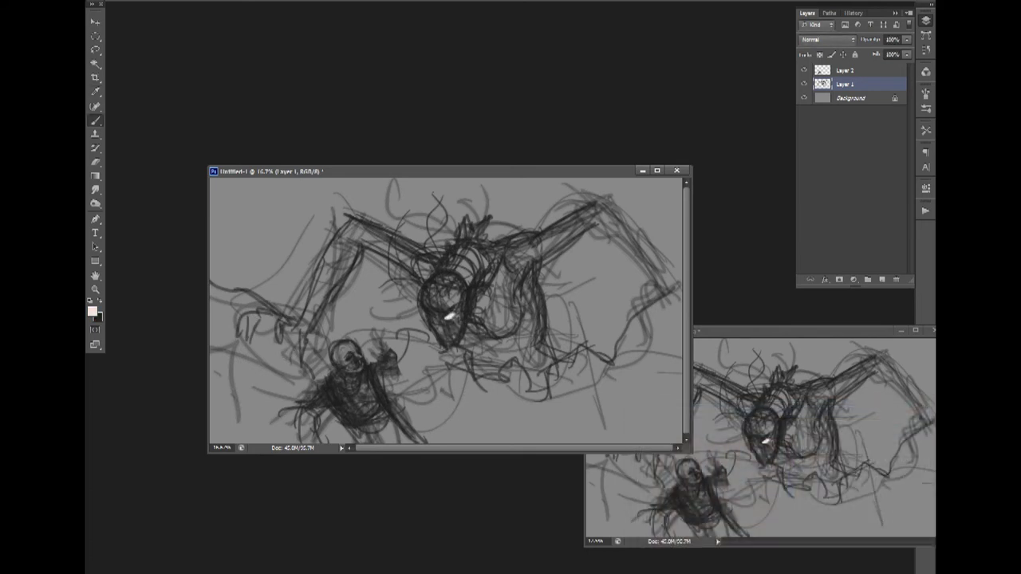
{"action": "mouse_move", "coordinate": [443, 321]}
{"action": "left_mouse_down"}
{"action": "mouse_move", "coordinate": [456, 311]}
{"action": "mouse_move", "coordinate": [452, 342]}
{"action": "mouse_move", "coordinate": [433, 338]}
{"action": "mouse_move", "coordinate": [445, 356]}
{"action": "left_mouse_up"}
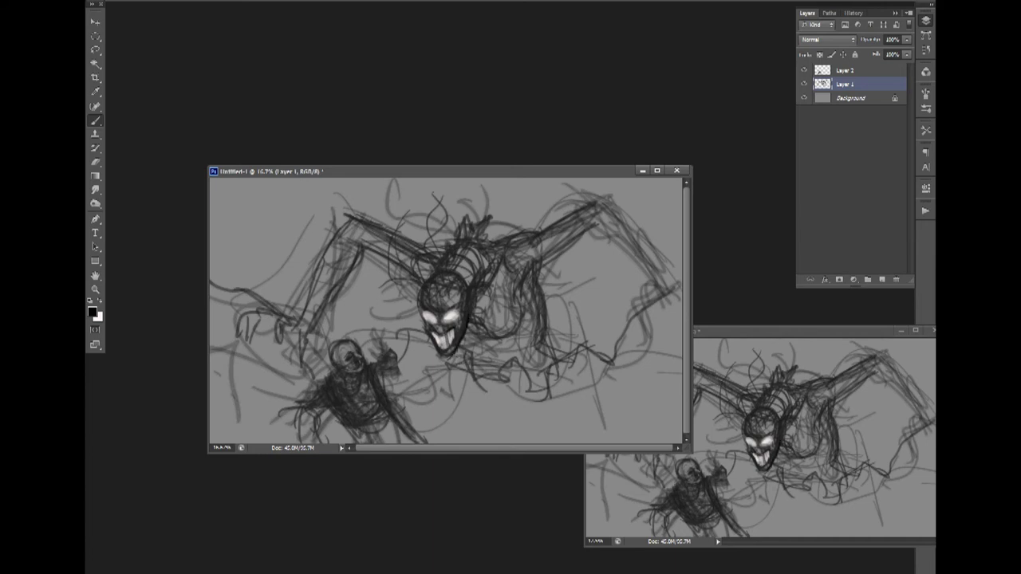
Refine the creature's eyes, cheeks and grin with white highlights
{"action": "key", "text": "x"}
{"action": "left_click_drag", "start_coordinate": [430, 317], "coordinate": [449, 332]}
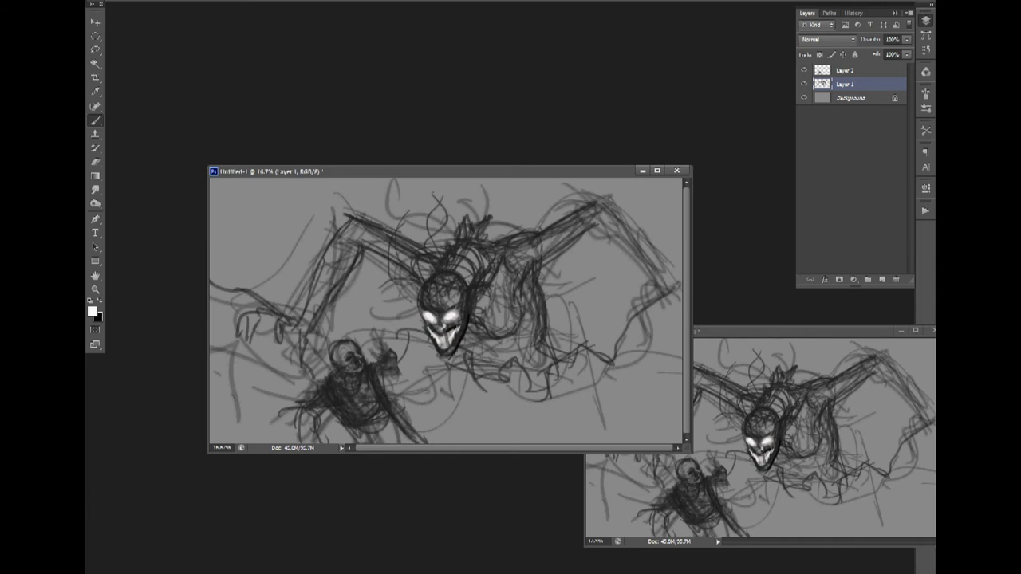
{"action": "mouse_move", "coordinate": [428, 311]}
{"action": "left_mouse_down"}
{"action": "mouse_move", "coordinate": [451, 319]}
{"action": "mouse_move", "coordinate": [463, 345]}
{"action": "mouse_move", "coordinate": [438, 349]}
{"action": "left_mouse_up"}
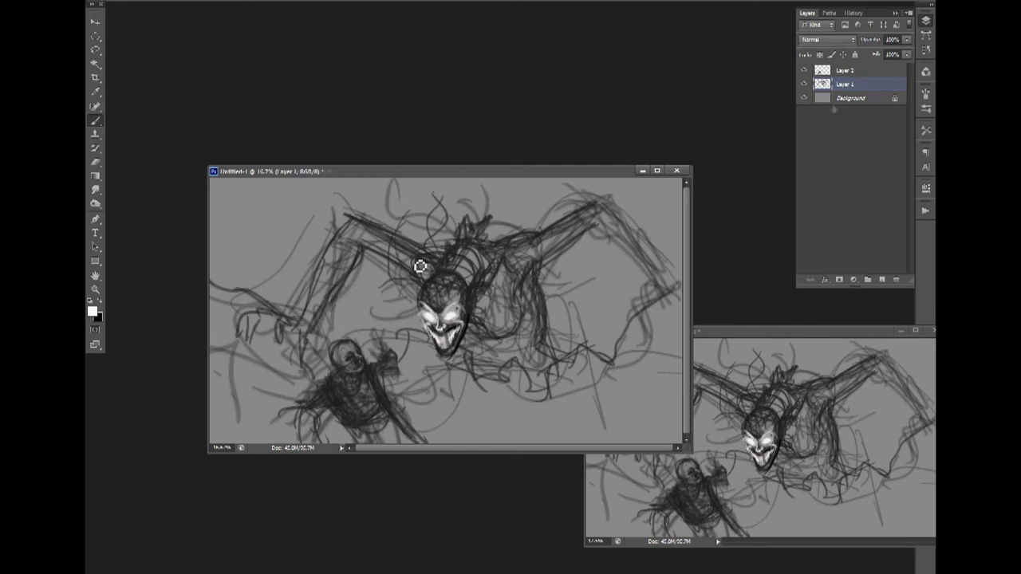
Add a new layer directly above the Background, with black as the foreground colour
{"action": "left_click", "coordinate": [842, 100]}
{"action": "left_click", "coordinate": [882, 280]}
{"action": "key", "text": "ctrl+minus"}
{"action": "key", "text": "ctrl+minus"}
{"action": "key", "text": "x"}
Try a black-and-white radial gradient and its inverted version directly on the Background layer
{"action": "left_click", "coordinate": [820, 113]}
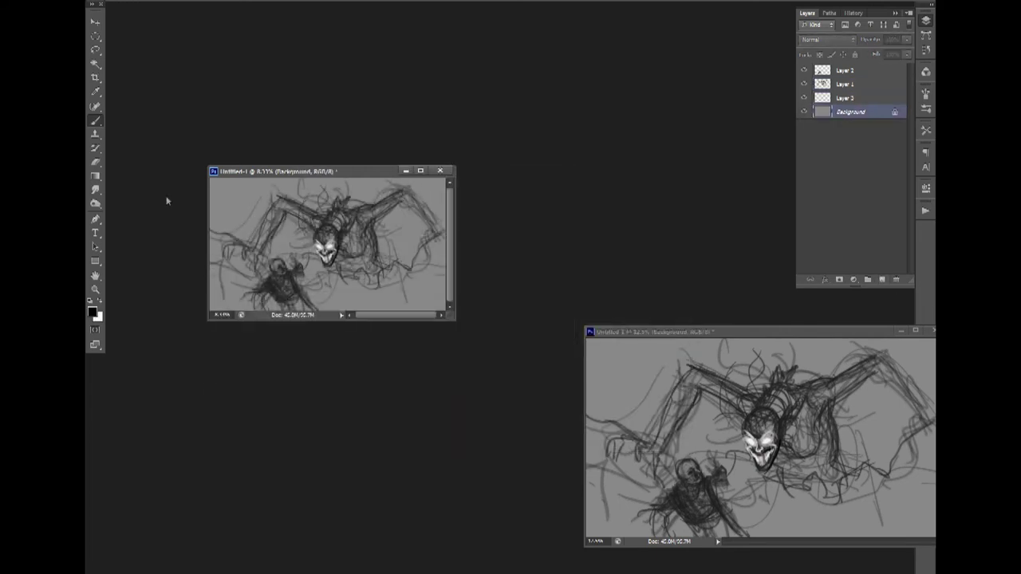
{"action": "left_click_drag", "start_coordinate": [345, 250], "coordinate": [441, 298]}
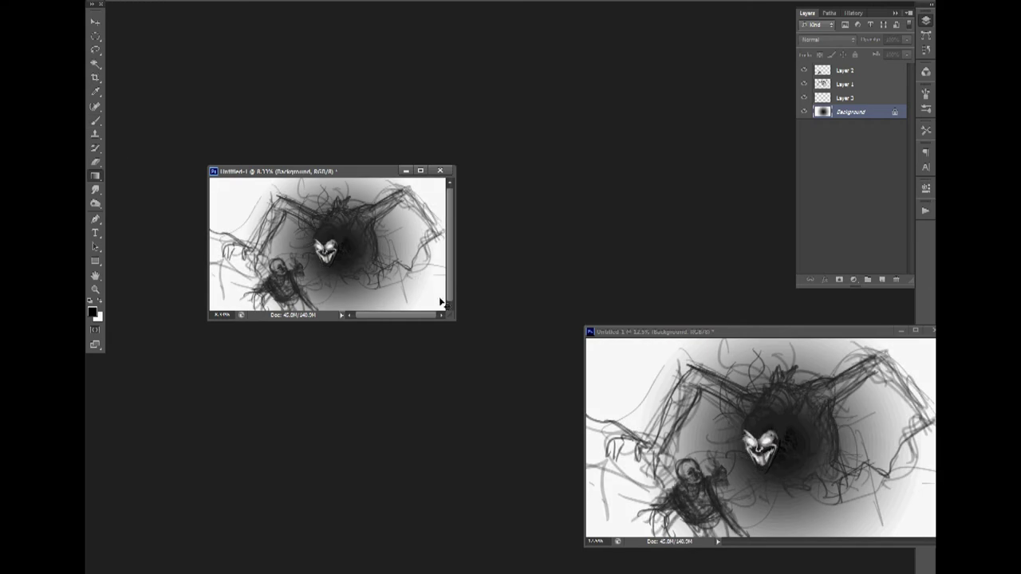
{"action": "key", "text": "ctrl+i"}
{"action": "left_click_drag", "start_coordinate": [267, 218], "coordinate": [217, 189]}
{"action": "key", "text": "ctrl+i"}
{"action": "key", "text": "ctrl+alt+z"}
{"action": "key", "text": "ctrl+alt+z"}
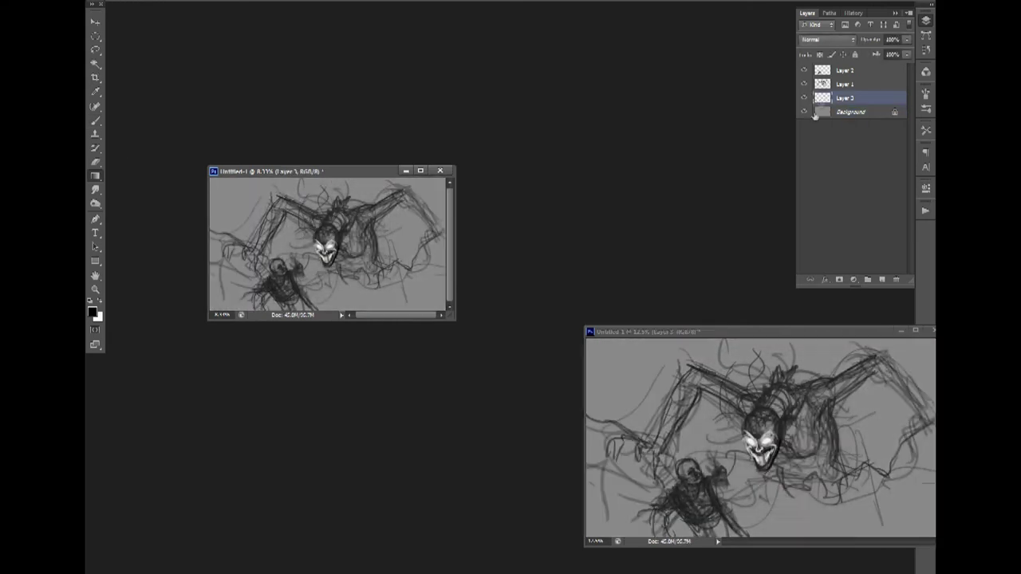
Fill Layer 3 with a semi-transparent radial gradient, light behind the creature and dark at the edges, merged into the Background
{"action": "left_click_drag", "start_coordinate": [322, 246], "coordinate": [246, 197]}
{"action": "key", "text": "v"}
{"action": "key", "text": "8"}
{"action": "key", "text": "5"}
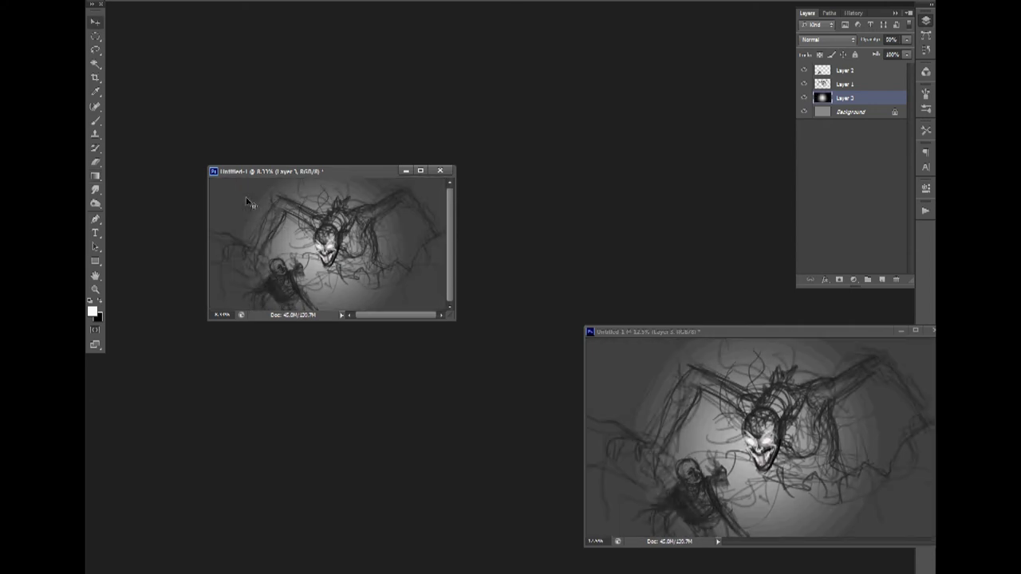
{"action": "key", "text": "ctrl+e"}
On a new layer above the Background, paint the creature's right-hand arm in spiky black strokes with a different brush
{"action": "left_click", "coordinate": [880, 279]}
{"action": "key", "text": "ctrl+plus"}
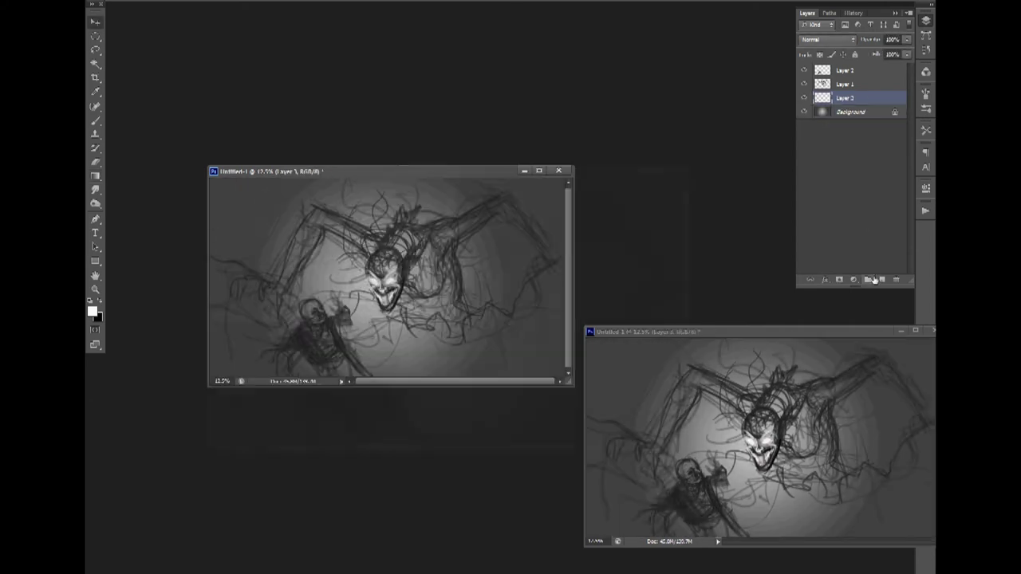
{"action": "key", "text": "b"}
{"action": "key", "text": "x"}
{"action": "right_click", "coordinate": [433, 287]}
{"action": "left_click_drag", "start_coordinate": [331, 175], "coordinate": [332, 175]}
{"action": "left_click_drag", "start_coordinate": [511, 202], "coordinate": [556, 264]}
{"action": "mouse_move", "coordinate": [522, 220]}
{"action": "left_mouse_down"}
{"action": "mouse_move", "coordinate": [489, 185]}
{"action": "mouse_move", "coordinate": [543, 239]}
{"action": "left_mouse_up"}
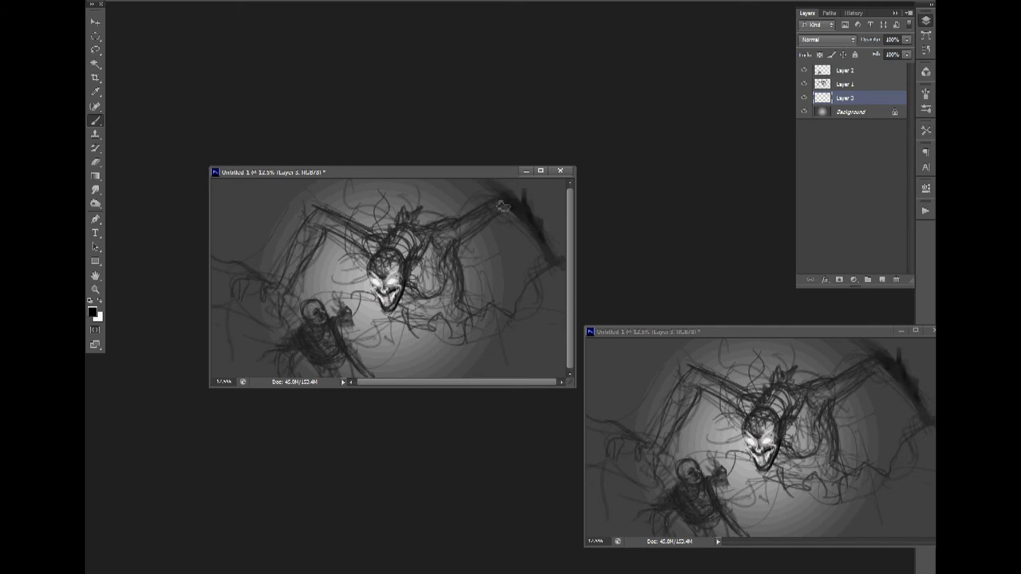
{"action": "mouse_move", "coordinate": [505, 205]}
{"action": "left_mouse_down"}
{"action": "mouse_move", "coordinate": [474, 193]}
{"action": "mouse_move", "coordinate": [486, 186]}
{"action": "left_mouse_up"}
{"action": "mouse_move", "coordinate": [518, 209]}
{"action": "left_mouse_down"}
{"action": "mouse_move", "coordinate": [507, 185]}
{"action": "mouse_move", "coordinate": [445, 224]}
{"action": "left_mouse_up"}
Move Layer 3 above Layer 1 and block in the creature's shoulders, back spikes and left-hand arm in black
{"action": "left_click_drag", "start_coordinate": [823, 98], "coordinate": [823, 83]}
{"action": "mouse_move", "coordinate": [461, 219]}
{"action": "left_mouse_down"}
{"action": "mouse_move", "coordinate": [400, 237]}
{"action": "mouse_move", "coordinate": [384, 254]}
{"action": "left_mouse_up"}
{"action": "mouse_move", "coordinate": [399, 212]}
{"action": "left_mouse_down"}
{"action": "mouse_move", "coordinate": [391, 247]}
{"action": "mouse_move", "coordinate": [427, 209]}
{"action": "left_mouse_up"}
{"action": "key", "text": "e"}
{"action": "key", "text": "b"}
{"action": "mouse_move", "coordinate": [391, 254]}
{"action": "left_mouse_down"}
{"action": "mouse_move", "coordinate": [317, 212]}
{"action": "mouse_move", "coordinate": [287, 283]}
{"action": "mouse_move", "coordinate": [247, 297]}
{"action": "mouse_move", "coordinate": [212, 265]}
{"action": "left_mouse_up"}
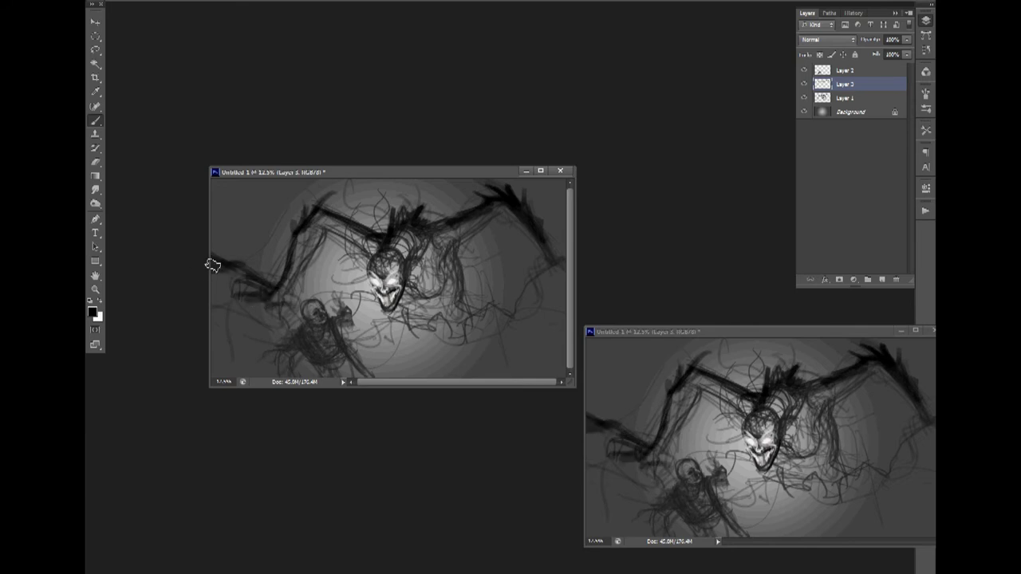
Darken the side of the creature's torso and the shadows beside its head
{"action": "left_click_drag", "start_coordinate": [456, 245], "coordinate": [461, 303]}
{"action": "mouse_move", "coordinate": [461, 303]}
{"action": "left_mouse_down"}
{"action": "mouse_move", "coordinate": [480, 313]}
{"action": "mouse_move", "coordinate": [448, 328]}
{"action": "left_mouse_up"}
{"action": "mouse_move", "coordinate": [422, 268]}
{"action": "left_mouse_down"}
{"action": "mouse_move", "coordinate": [405, 295]}
{"action": "mouse_move", "coordinate": [414, 300]}
{"action": "left_mouse_up"}
Paint dark rocky masses across the lower right and lower left of the picture, around the small figure
{"action": "mouse_move", "coordinate": [478, 319]}
{"action": "left_mouse_down"}
{"action": "mouse_move", "coordinate": [542, 339]}
{"action": "mouse_move", "coordinate": [550, 275]}
{"action": "left_mouse_up"}
{"action": "mouse_move", "coordinate": [551, 275]}
{"action": "left_mouse_down"}
{"action": "mouse_move", "coordinate": [538, 367]}
{"action": "mouse_move", "coordinate": [462, 371]}
{"action": "left_mouse_up"}
{"action": "left_click_drag", "start_coordinate": [462, 323], "coordinate": [418, 347]}
{"action": "left_click_drag", "start_coordinate": [300, 284], "coordinate": [239, 316]}
{"action": "left_click_drag", "start_coordinate": [217, 275], "coordinate": [291, 331]}
{"action": "left_click_drag", "start_coordinate": [292, 331], "coordinate": [228, 366]}
{"action": "left_click_drag", "start_coordinate": [398, 358], "coordinate": [369, 375]}
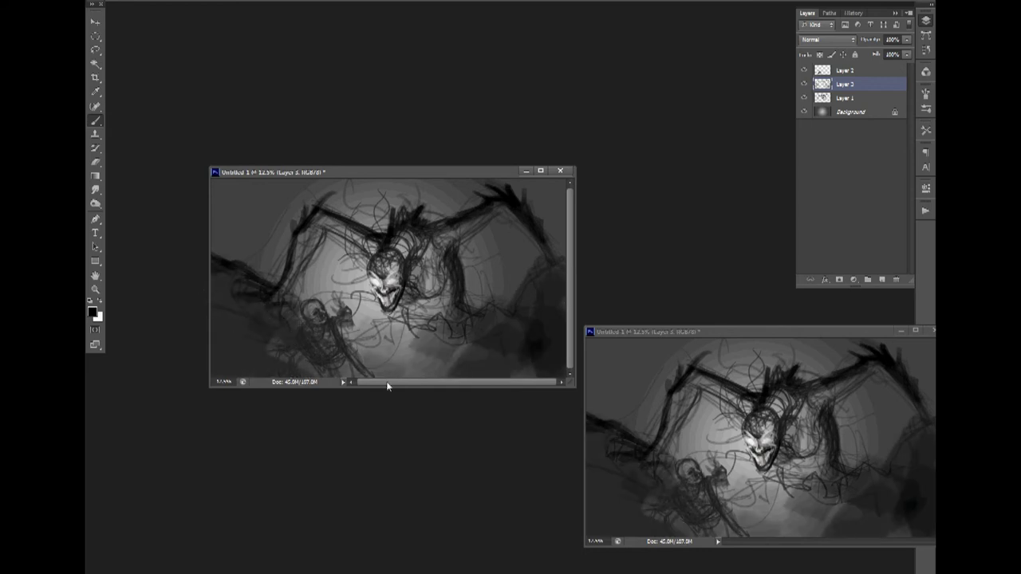
Choose another brush and paint curved horns on both sides of the creature's head and more rising from its back
{"action": "key", "text": "ctrl+plus"}
{"action": "key", "text": "ctrl+plus"}
{"action": "right_click", "coordinate": [343, 210]}
{"action": "left_click", "coordinate": [348, 171]}
{"action": "key", "text": "ctrl+minus"}
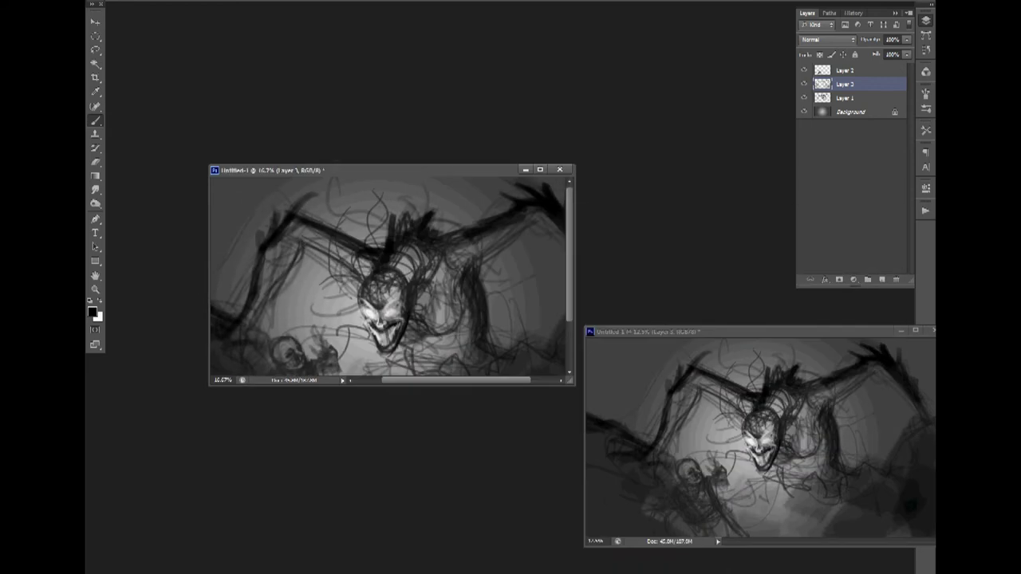
{"action": "left_click_drag", "start_coordinate": [355, 284], "coordinate": [319, 294]}
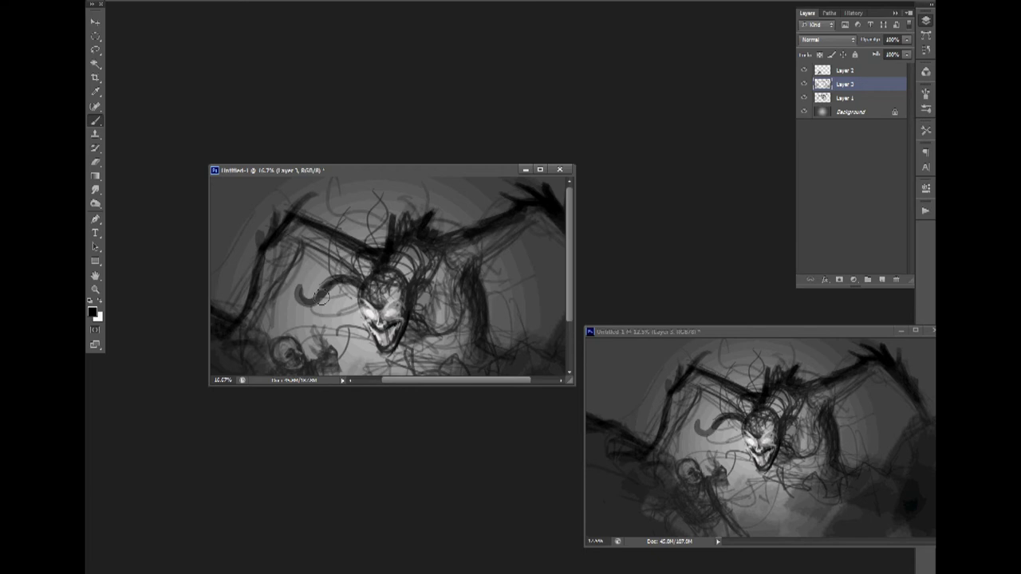
{"action": "left_click_drag", "start_coordinate": [321, 296], "coordinate": [356, 282]}
{"action": "left_click_drag", "start_coordinate": [373, 237], "coordinate": [342, 193]}
{"action": "left_click_drag", "start_coordinate": [449, 198], "coordinate": [435, 234]}
{"action": "mouse_move", "coordinate": [431, 249]}
{"action": "left_mouse_down"}
{"action": "mouse_move", "coordinate": [394, 281]}
{"action": "mouse_move", "coordinate": [457, 296]}
{"action": "mouse_move", "coordinate": [444, 287]}
{"action": "left_mouse_up"}
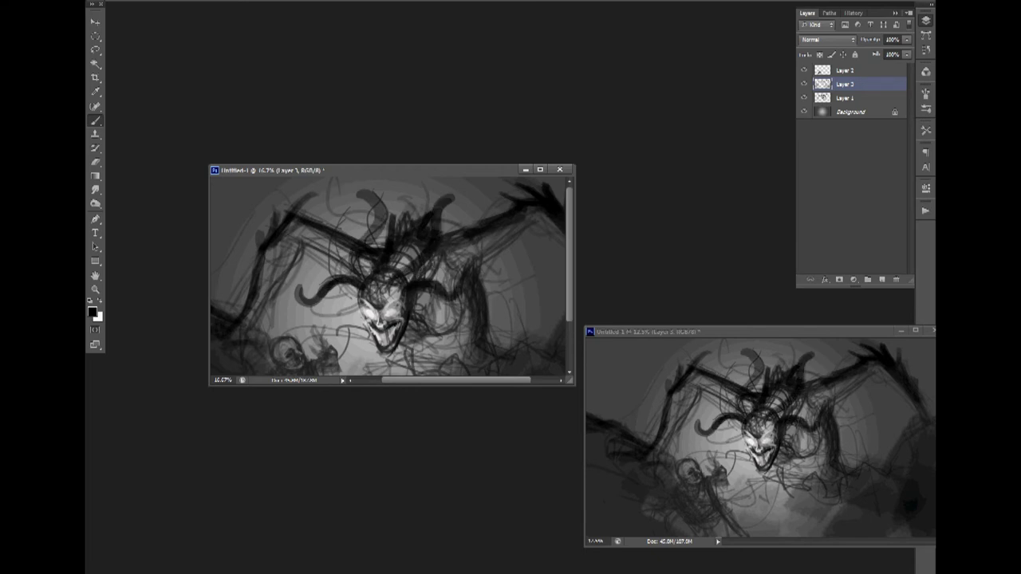
Paint more curved black tendrils rising from the top of the creature's head and one hanging along the left-hand side of its face
{"action": "left_click_drag", "start_coordinate": [406, 196], "coordinate": [403, 228]}
{"action": "left_click_drag", "start_coordinate": [420, 241], "coordinate": [395, 275]}
{"action": "left_click_drag", "start_coordinate": [411, 192], "coordinate": [402, 225]}
{"action": "left_click_drag", "start_coordinate": [408, 248], "coordinate": [357, 363]}
{"action": "left_click_drag", "start_coordinate": [356, 301], "coordinate": [356, 361]}
{"action": "left_click_drag", "start_coordinate": [407, 325], "coordinate": [393, 301]}
Paint curling dark tendrils sweeping outward from the right-hand side of the creature's head, redoing the misplaced stroke
{"action": "mouse_move", "coordinate": [401, 281]}
{"action": "left_mouse_down"}
{"action": "mouse_move", "coordinate": [465, 292]}
{"action": "mouse_move", "coordinate": [488, 255]}
{"action": "left_mouse_up"}
{"action": "left_click_drag", "start_coordinate": [413, 282], "coordinate": [488, 255]}
{"action": "key", "text": "ctrl+z"}
{"action": "left_click_drag", "start_coordinate": [398, 276], "coordinate": [452, 292]}
{"action": "key", "text": "ctrl+minus"}
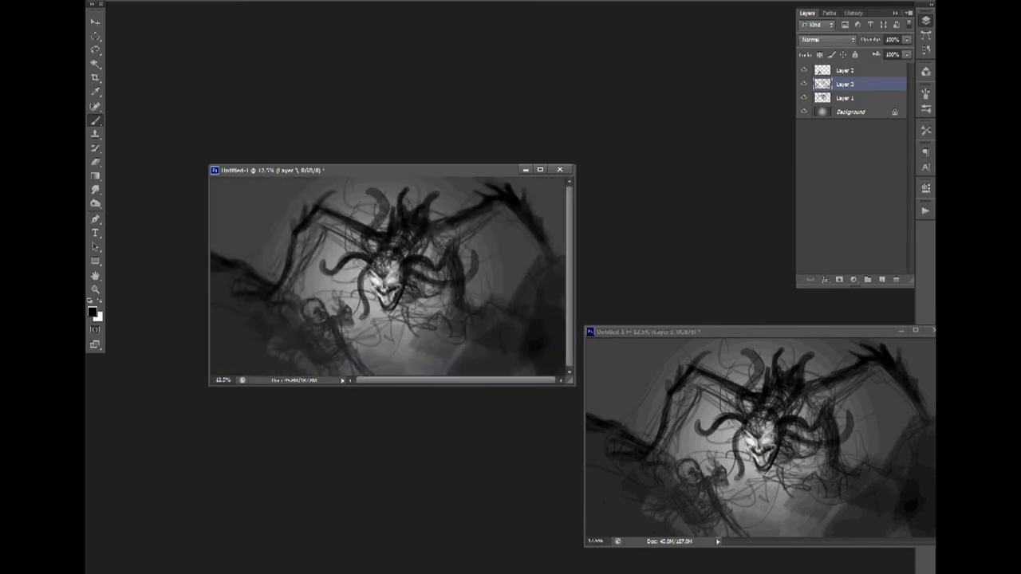
Fill out the creature's hair with more thick snake-like tendrils above the head and a long one hanging beside the right-hand cheek
{"action": "left_click", "coordinate": [370, 238]}
{"action": "mouse_move", "coordinate": [351, 201]}
{"action": "left_mouse_down"}
{"action": "mouse_move", "coordinate": [370, 233]}
{"action": "mouse_move", "coordinate": [388, 210]}
{"action": "mouse_move", "coordinate": [374, 238]}
{"action": "mouse_move", "coordinate": [411, 332]}
{"action": "left_mouse_up"}
{"action": "mouse_move", "coordinate": [406, 266]}
{"action": "left_mouse_down"}
{"action": "mouse_move", "coordinate": [413, 333]}
{"action": "mouse_move", "coordinate": [442, 217]}
{"action": "mouse_move", "coordinate": [419, 252]}
{"action": "mouse_move", "coordinate": [388, 267]}
{"action": "mouse_move", "coordinate": [333, 220]}
{"action": "mouse_move", "coordinate": [331, 205]}
{"action": "mouse_move", "coordinate": [383, 230]}
{"action": "mouse_move", "coordinate": [349, 205]}
{"action": "mouse_move", "coordinate": [351, 192]}
{"action": "left_mouse_up"}
{"action": "key", "text": "ctrl+z"}
{"action": "left_click_drag", "start_coordinate": [352, 193], "coordinate": [391, 249]}
{"action": "key", "text": "ctrl+plus"}
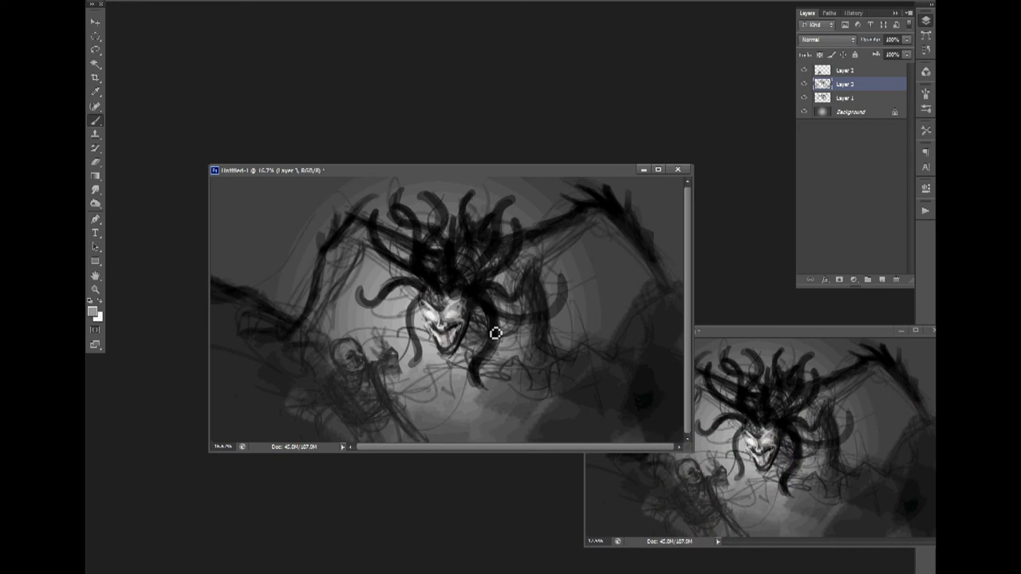
Highlight the hanging right-hand tendril and add white snake-head details at its tip and on the outermost tendril
{"action": "mouse_move", "coordinate": [495, 334]}
{"action": "left_mouse_down"}
{"action": "mouse_move", "coordinate": [493, 323]}
{"action": "mouse_move", "coordinate": [476, 383]}
{"action": "left_mouse_up"}
{"action": "left_click", "coordinate": [475, 382], "text": "alt"}
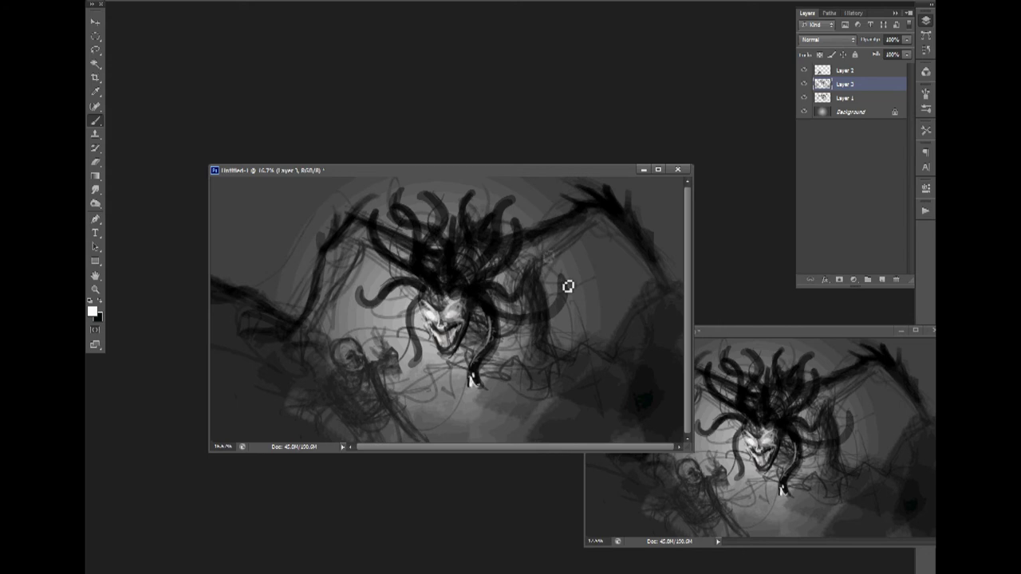
{"action": "left_click", "coordinate": [570, 292], "text": "alt"}
Browse to the Reptiles folder of reference photos in the Open dialog
{"action": "left_click", "coordinate": [117, 0]}
{"action": "left_click", "coordinate": [121, 1]}
{"action": "left_click", "coordinate": [337, 34]}
{"action": "double_click", "coordinate": [250, 373]}
{"action": "double_click", "coordinate": [217, 84]}
{"action": "double_click", "coordinate": [538, 76]}
{"action": "scroll", "coordinate": [554, 288], "scroll_direction": "down", "scroll_amount": 10}
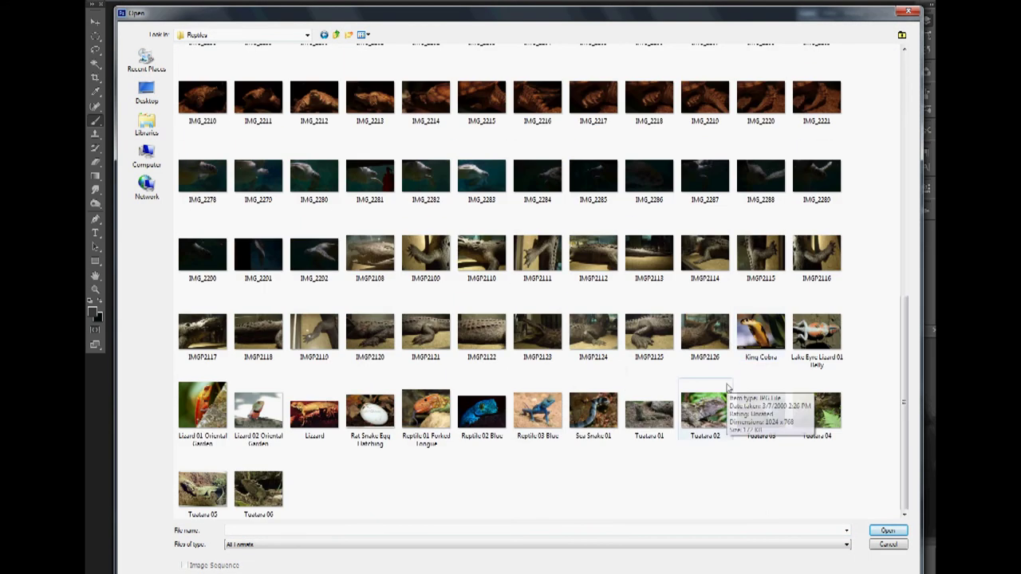
Select King Cobra, Sea Snake 01, Desert Monitor and Boa Constrictor 01 together and open them
{"action": "left_click", "coordinate": [760, 331]}
{"action": "scroll", "coordinate": [596, 335], "scroll_direction": "up", "scroll_amount": 10}
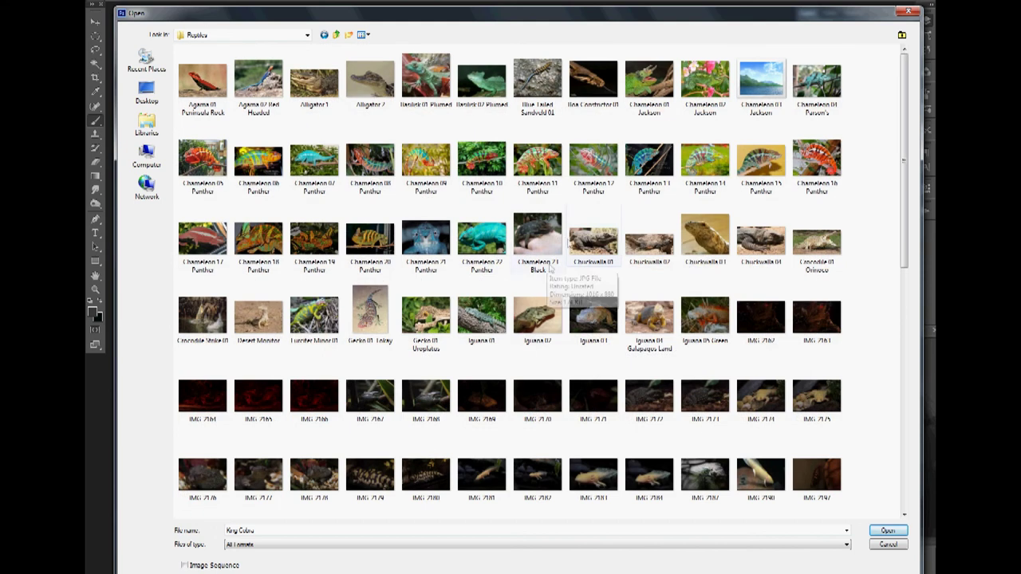
{"action": "scroll", "coordinate": [806, 273], "scroll_direction": "down", "scroll_amount": 10}
{"action": "left_click", "coordinate": [606, 425], "text": "ctrl"}
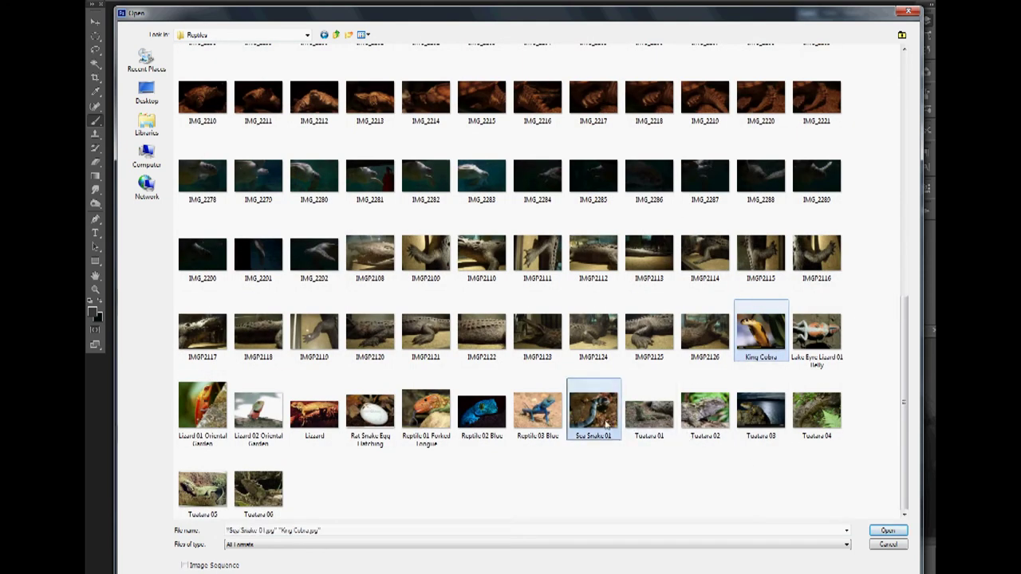
{"action": "scroll", "coordinate": [750, 463], "scroll_direction": "up", "scroll_amount": 10}
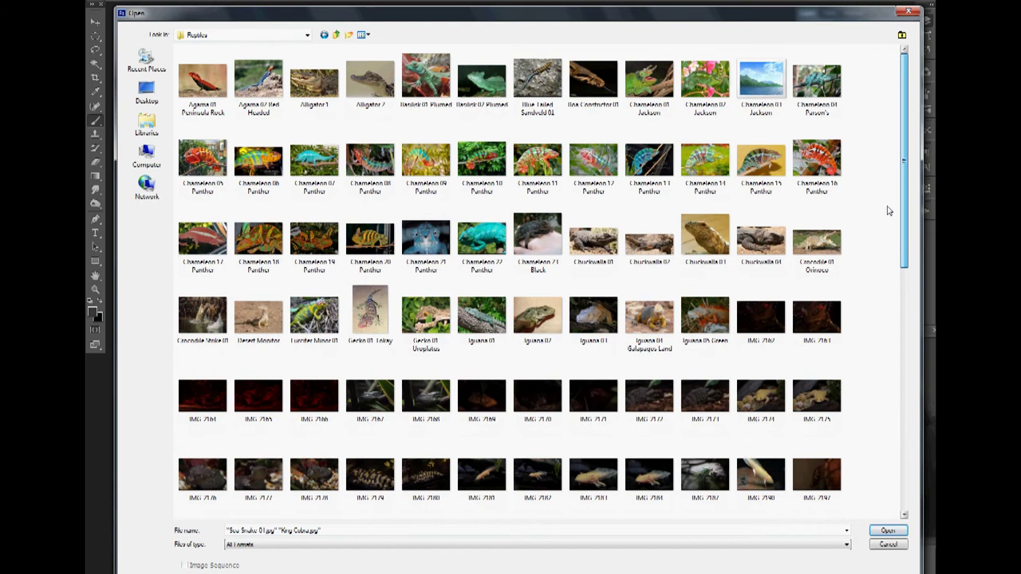
{"action": "left_click", "coordinate": [259, 315], "text": "ctrl"}
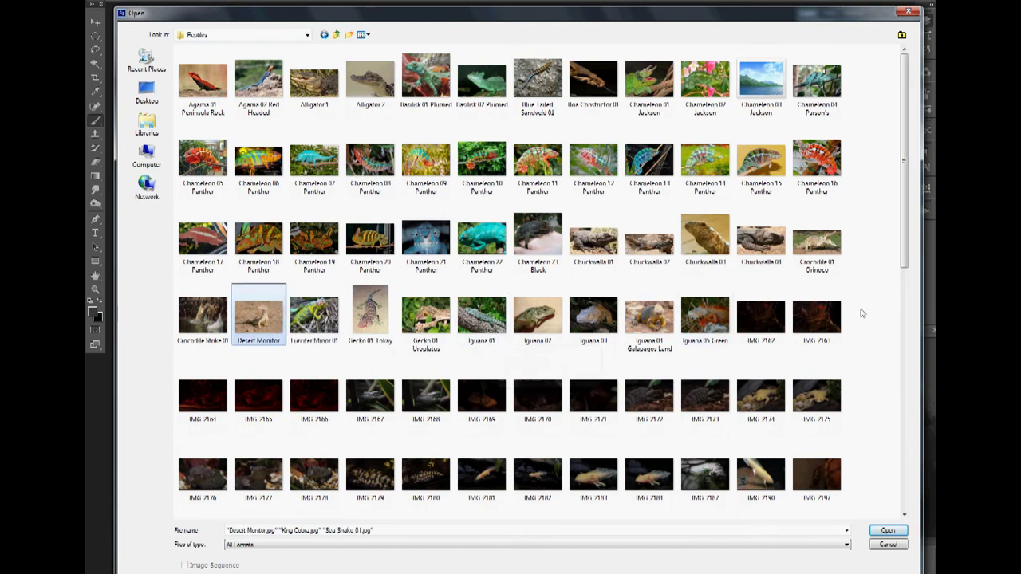
{"action": "left_click", "coordinate": [614, 112], "text": "ctrl"}
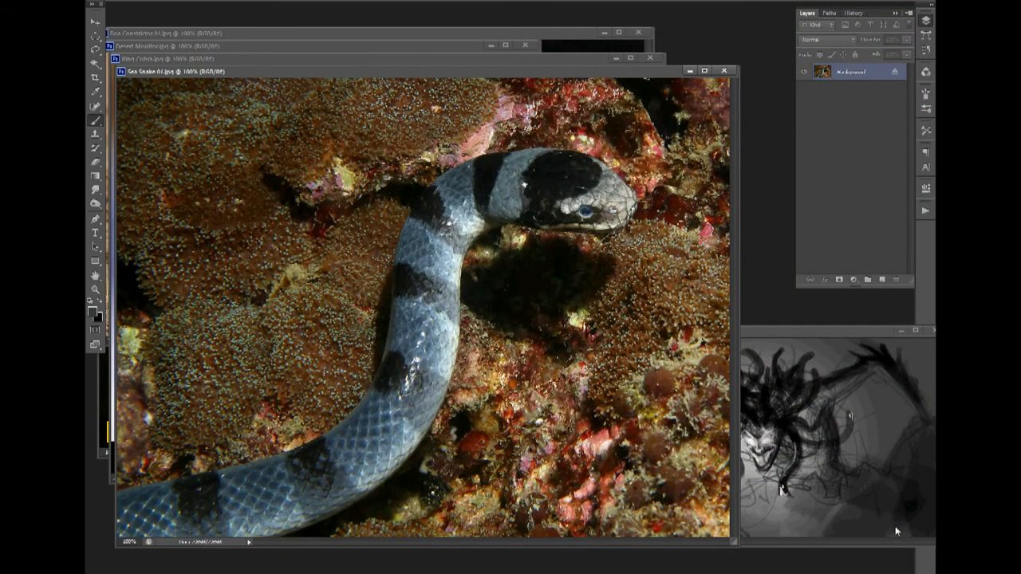
Zoom the sea snake and king cobra photos out to 33.33% and move their windows to the lower part of the workspace
{"action": "key", "text": "ctrl+minus"}
{"action": "key", "text": "ctrl+minus"}
{"action": "key", "text": "ctrl+minus"}
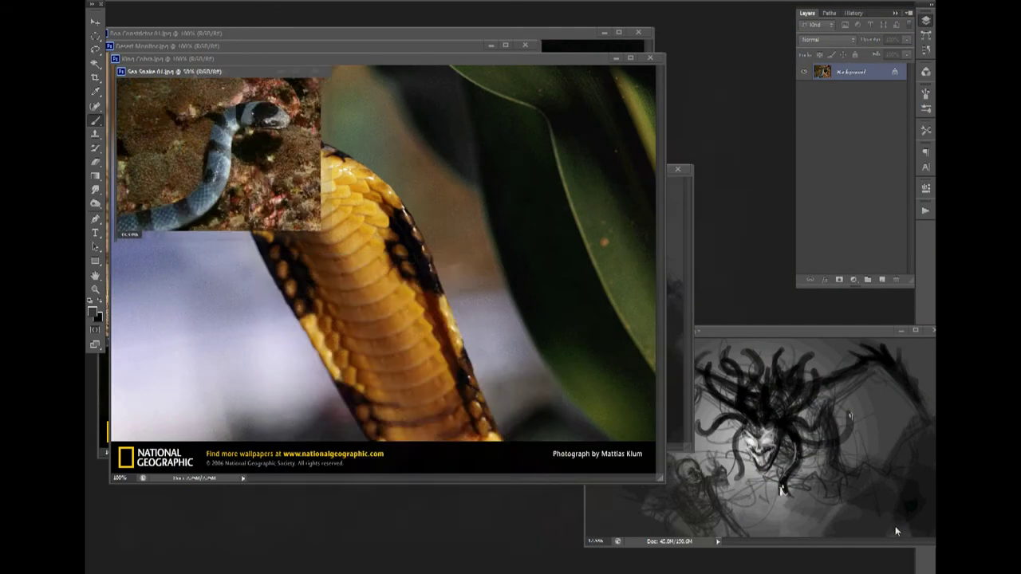
{"action": "left_click_drag", "start_coordinate": [192, 73], "coordinate": [427, 373]}
{"action": "left_click_drag", "start_coordinate": [323, 59], "coordinate": [467, 94]}
{"action": "key", "text": "ctrl+minus"}
{"action": "key", "text": "ctrl+minus"}
{"action": "key", "text": "ctrl+minus"}
{"action": "left_click_drag", "start_coordinate": [300, 94], "coordinate": [169, 402]}
Arrange the desert monitor, boa constrictor and sea snake photos around the painting, with the boa constrictor zoomed out to 33.33%
{"action": "left_click_drag", "start_coordinate": [270, 46], "coordinate": [524, 19]}
{"action": "left_click_drag", "start_coordinate": [269, 34], "coordinate": [285, 30]}
{"action": "key", "text": "ctrl+minus"}
{"action": "key", "text": "ctrl+minus"}
{"action": "key", "text": "ctrl+minus"}
{"action": "left_click_drag", "start_coordinate": [328, 171], "coordinate": [292, 130]}
{"action": "left_click", "coordinate": [427, 479]}
{"action": "left_click_drag", "start_coordinate": [413, 370], "coordinate": [413, 474]}
Enlarge the painting around the snake hair and dab a light eye on the upper right snake's head
{"action": "left_click", "coordinate": [348, 143]}
{"action": "key", "text": "ctrl+plus"}
{"action": "key", "text": "ctrl+plus"}
{"action": "left_click_drag", "start_coordinate": [472, 156], "coordinate": [377, 279]}
{"action": "left_click_drag", "start_coordinate": [337, 327], "coordinate": [366, 265]}
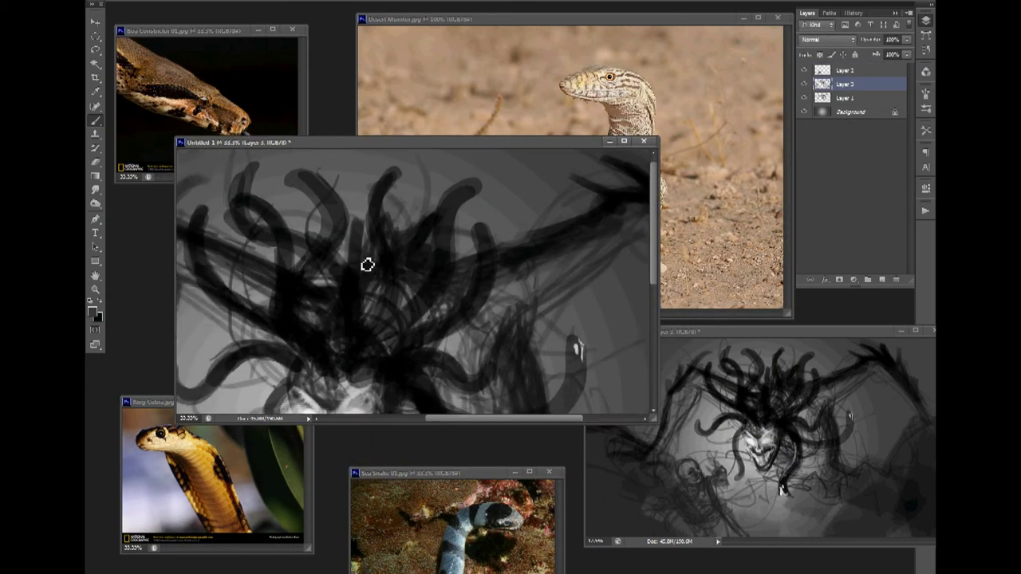
{"action": "key", "text": "x"}
{"action": "left_click", "coordinate": [464, 187]}
{"action": "key", "text": "x"}
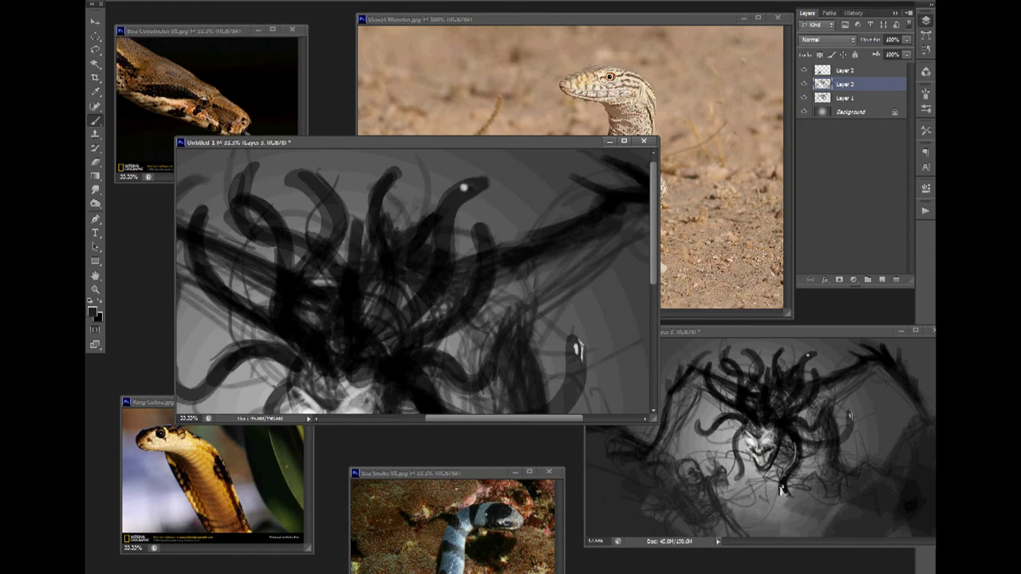
Set the foreground to light grey and paint the upper right snake's mouth and forked tongue and the next snake's face
{"action": "left_click", "coordinate": [93, 312]}
{"action": "left_click", "coordinate": [647, 466]}
{"action": "left_click", "coordinate": [893, 421]}
{"action": "mouse_move", "coordinate": [488, 185]}
{"action": "left_mouse_down"}
{"action": "mouse_move", "coordinate": [471, 194]}
{"action": "mouse_move", "coordinate": [508, 178]}
{"action": "left_mouse_up"}
{"action": "left_click_drag", "start_coordinate": [391, 244], "coordinate": [382, 252]}
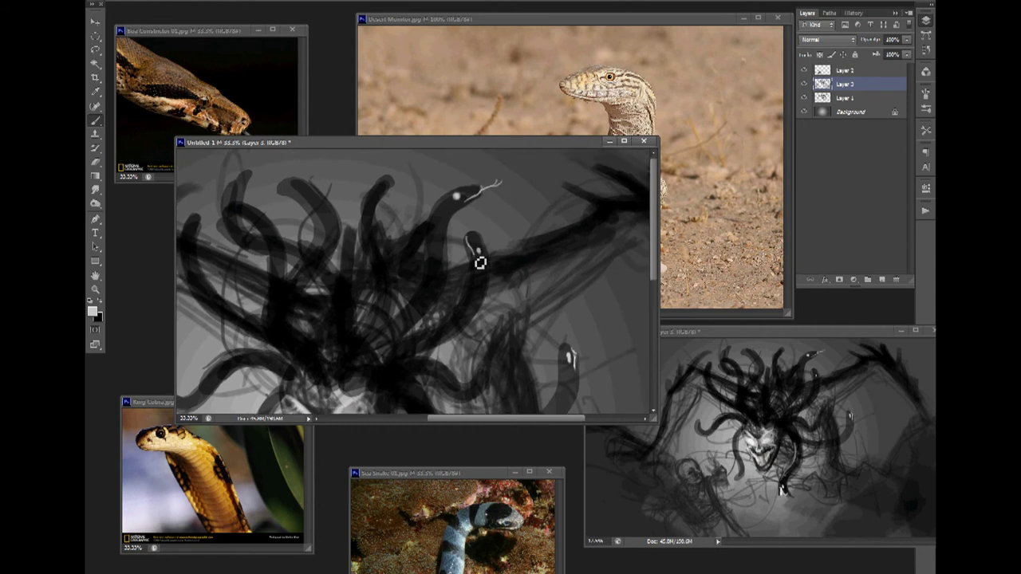
{"action": "key", "text": "e"}
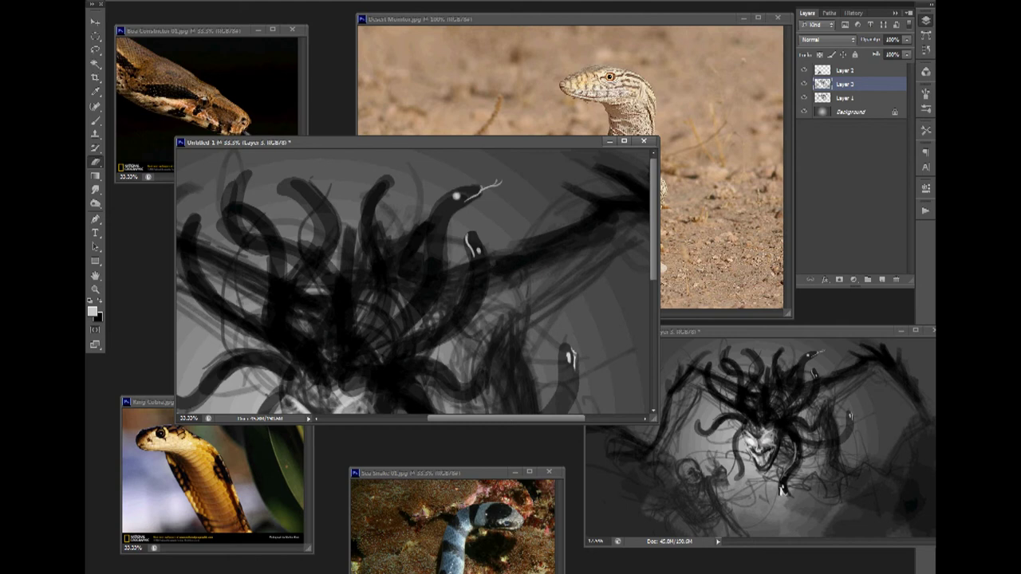
{"action": "key", "text": "b"}
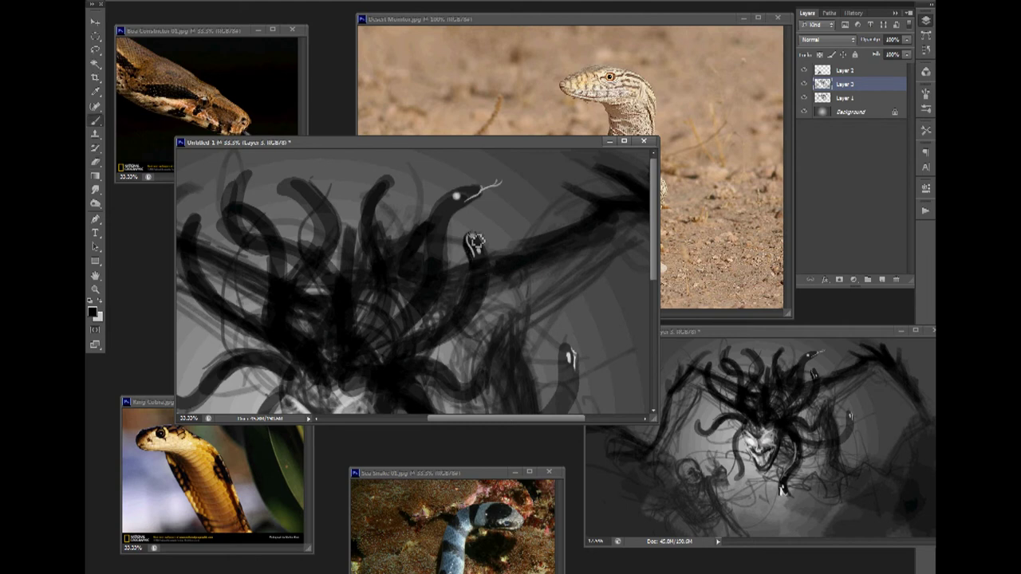
Darken the body of the long snake curling out on the right and brush a light highlight along its inner edge
{"action": "left_click_drag", "start_coordinate": [549, 382], "coordinate": [520, 335]}
{"action": "mouse_move", "coordinate": [466, 399]}
{"action": "left_mouse_down"}
{"action": "mouse_move", "coordinate": [538, 366]}
{"action": "mouse_move", "coordinate": [549, 314]}
{"action": "left_mouse_up"}
{"action": "left_click_drag", "start_coordinate": [462, 398], "coordinate": [421, 382]}
{"action": "mouse_move", "coordinate": [367, 321]}
{"action": "left_mouse_down"}
{"action": "mouse_move", "coordinate": [358, 238]}
{"action": "mouse_move", "coordinate": [368, 267]}
{"action": "left_mouse_up"}
{"action": "mouse_move", "coordinate": [531, 329]}
{"action": "left_mouse_down"}
{"action": "mouse_move", "coordinate": [499, 358]}
{"action": "mouse_move", "coordinate": [521, 348]}
{"action": "mouse_move", "coordinate": [537, 313]}
{"action": "left_mouse_up"}
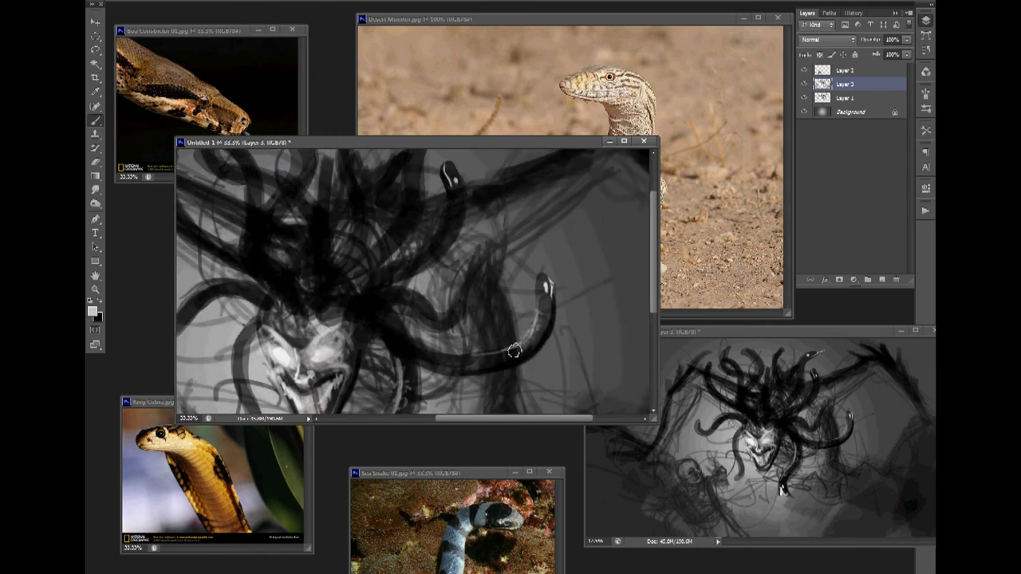
Lighten the body of the snake hanging on the right-hand side of the face and erase stray paint beside it
{"action": "mouse_move", "coordinate": [236, 295]}
{"action": "left_mouse_down"}
{"action": "mouse_move", "coordinate": [309, 301]}
{"action": "mouse_move", "coordinate": [316, 222]}
{"action": "left_mouse_up"}
{"action": "left_click_drag", "start_coordinate": [479, 262], "coordinate": [436, 369]}
{"action": "mouse_move", "coordinate": [498, 271]}
{"action": "left_mouse_down"}
{"action": "mouse_move", "coordinate": [483, 333]}
{"action": "mouse_move", "coordinate": [468, 347]}
{"action": "left_mouse_up"}
{"action": "left_click", "coordinate": [804, 85]}
{"action": "left_click", "coordinate": [805, 85]}
{"action": "key", "text": "e"}
{"action": "left_click_drag", "start_coordinate": [496, 315], "coordinate": [477, 354]}
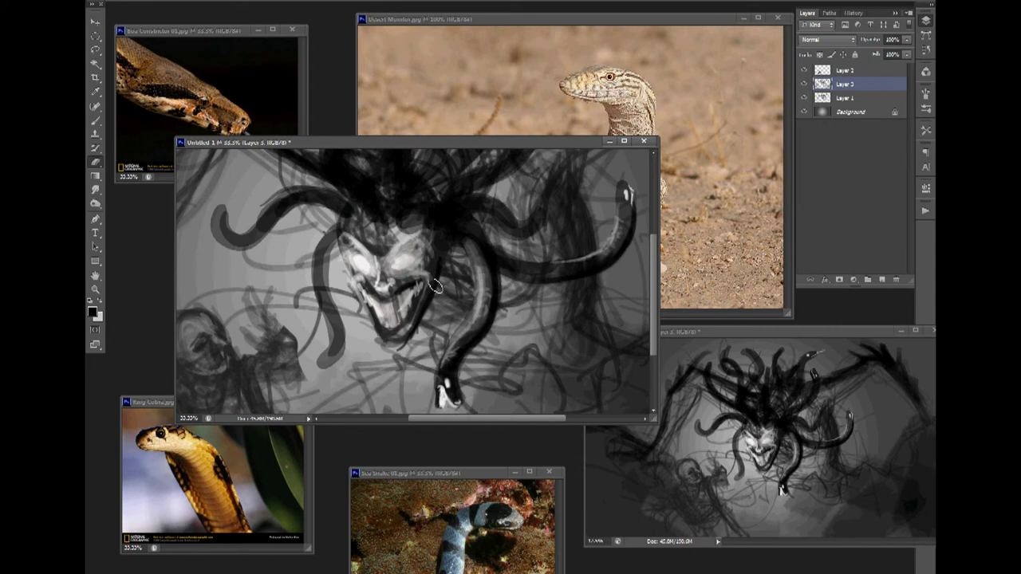
Shape the snake hanging on the left-hand side of the face with light highlights, a pale head and black shading
{"action": "key", "text": "b"}
{"action": "key", "text": "x"}
{"action": "mouse_move", "coordinate": [331, 252]}
{"action": "left_mouse_down"}
{"action": "mouse_move", "coordinate": [325, 307]}
{"action": "mouse_move", "coordinate": [328, 253]}
{"action": "mouse_move", "coordinate": [337, 333]}
{"action": "mouse_move", "coordinate": [297, 329]}
{"action": "left_mouse_up"}
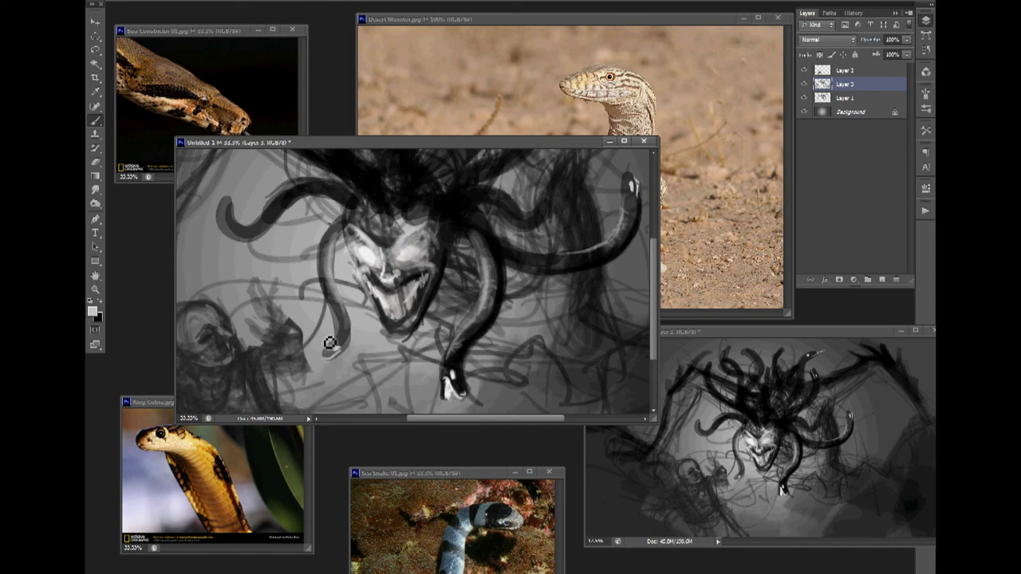
{"action": "key", "text": "d"}
{"action": "left_click_drag", "start_coordinate": [345, 303], "coordinate": [332, 339]}
{"action": "left_click_drag", "start_coordinate": [322, 283], "coordinate": [329, 224]}
{"action": "left_click_drag", "start_coordinate": [324, 221], "coordinate": [308, 282]}
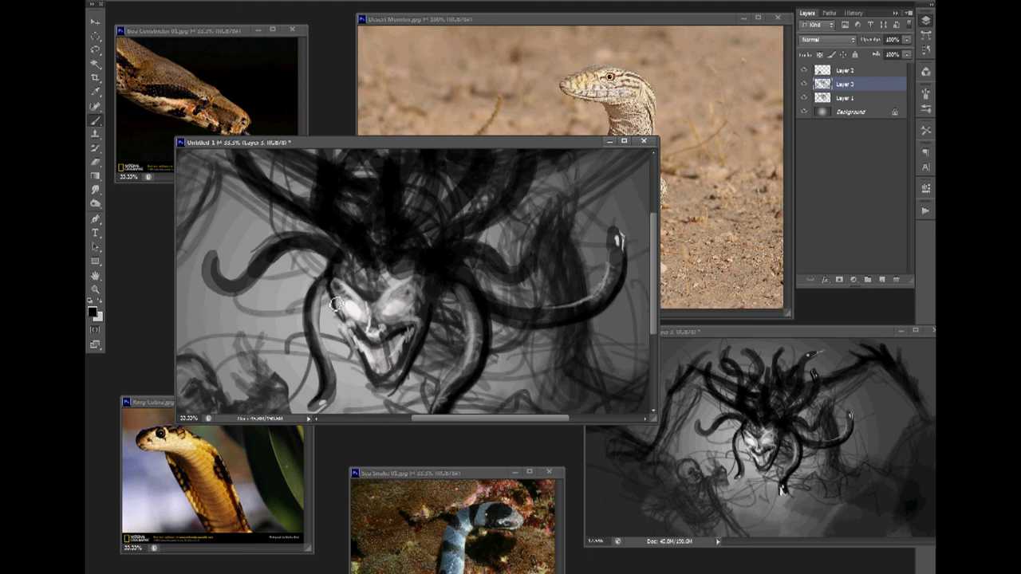
Dab light eyes and mouth lines onto the heads of the snakes rising above the creature's head
{"action": "scroll", "coordinate": [275, 287], "scroll_direction": "up", "scroll_amount": 8}
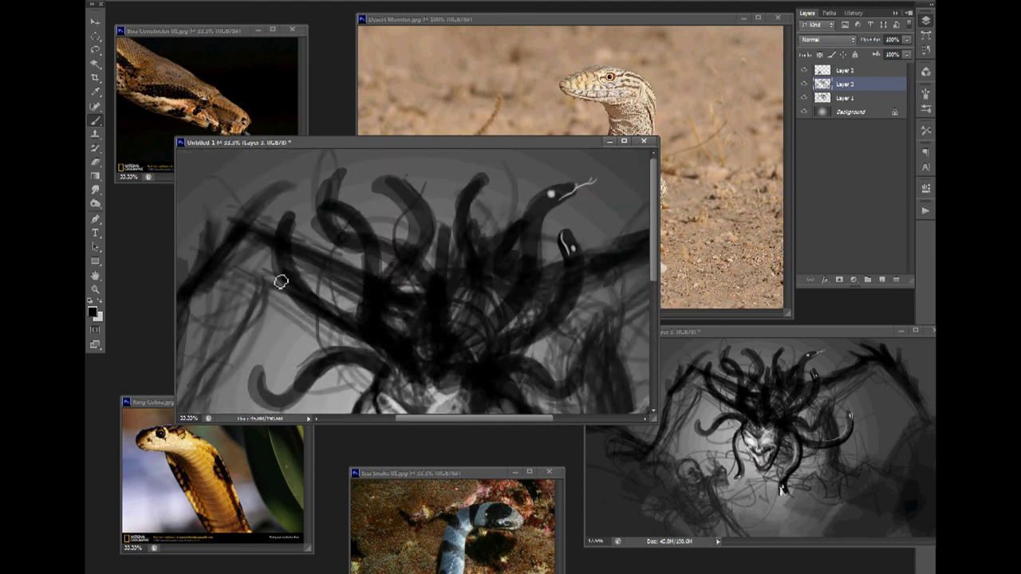
{"action": "key", "text": "x"}
{"action": "mouse_move", "coordinate": [446, 197]}
{"action": "left_mouse_down"}
{"action": "mouse_move", "coordinate": [401, 156]}
{"action": "mouse_move", "coordinate": [398, 197]}
{"action": "mouse_move", "coordinate": [432, 194]}
{"action": "left_mouse_up"}
{"action": "left_click", "coordinate": [424, 197]}
{"action": "scroll", "coordinate": [405, 244], "scroll_direction": "left", "scroll_amount": 5}
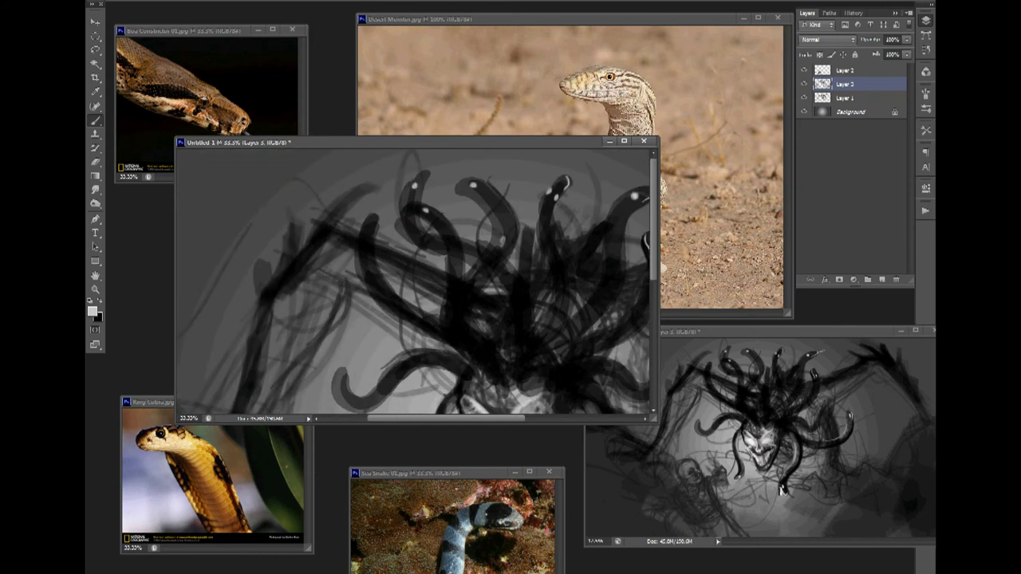
Highlight the snakes springing from the creature's brow and detail the heads of the outer left and middle right snakes
{"action": "scroll", "coordinate": [369, 230], "scroll_direction": "down", "scroll_amount": 2}
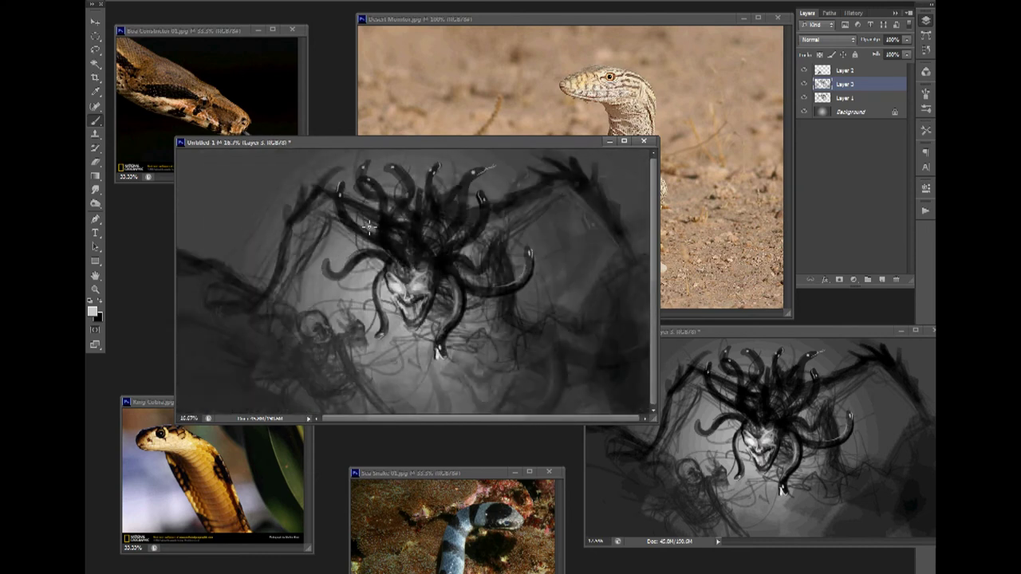
{"action": "scroll", "coordinate": [369, 230], "scroll_direction": "up", "scroll_amount": 2}
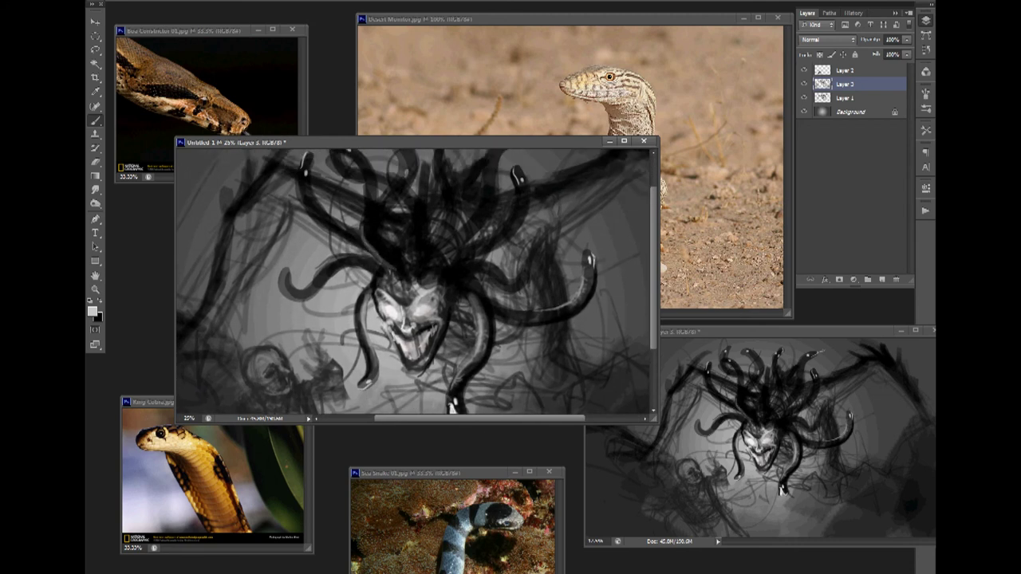
{"action": "scroll", "coordinate": [378, 254], "scroll_direction": "up", "scroll_amount": 2}
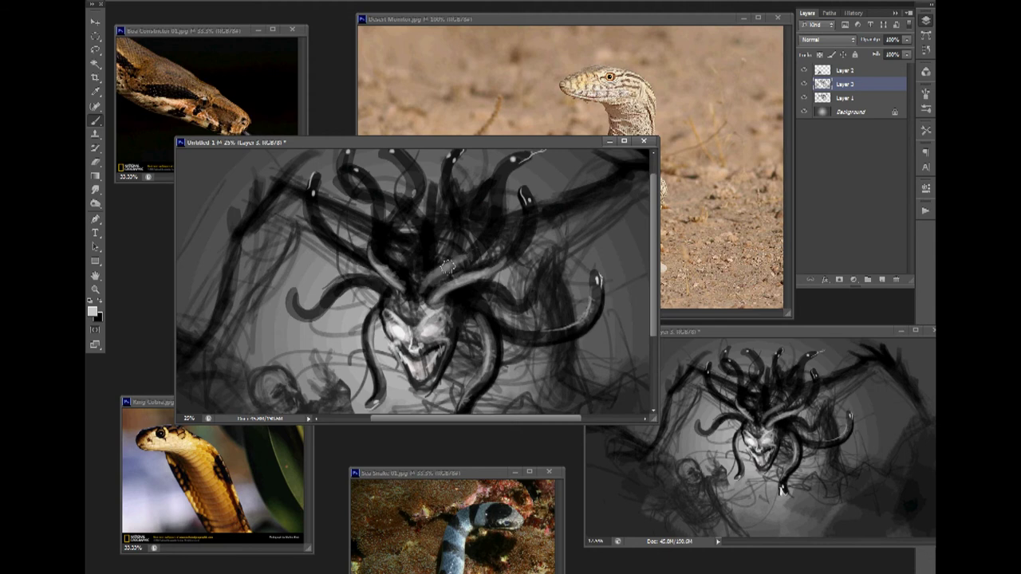
{"action": "mouse_move", "coordinate": [461, 301]}
{"action": "left_mouse_down"}
{"action": "mouse_move", "coordinate": [531, 284]}
{"action": "mouse_move", "coordinate": [500, 295]}
{"action": "mouse_move", "coordinate": [552, 256]}
{"action": "left_mouse_up"}
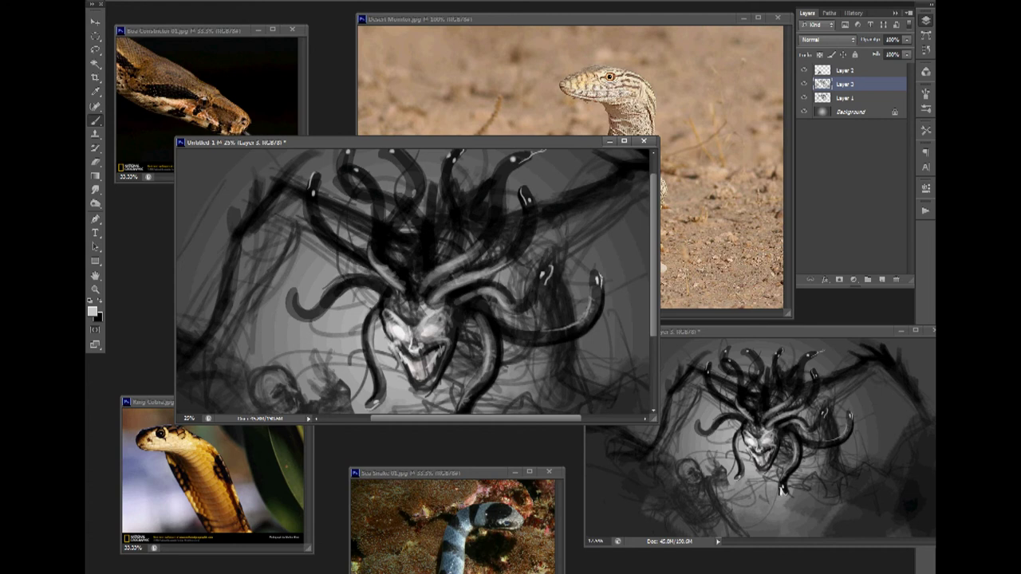
Brush light grey highlights along the bodies of the upper left and central snakes to give them volume
{"action": "left_click_drag", "start_coordinate": [327, 274], "coordinate": [401, 234]}
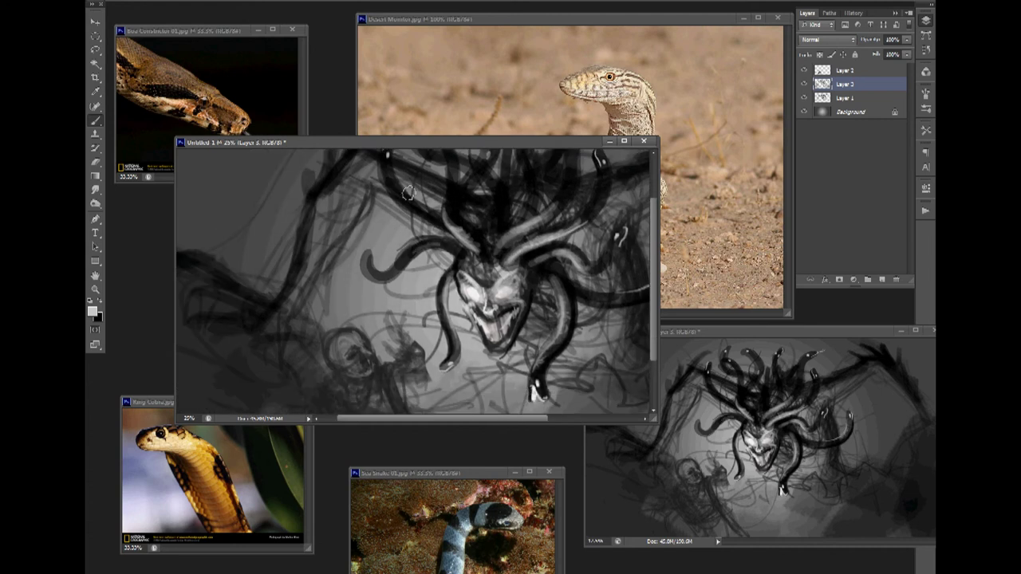
{"action": "key", "text": "ctrl+minus"}
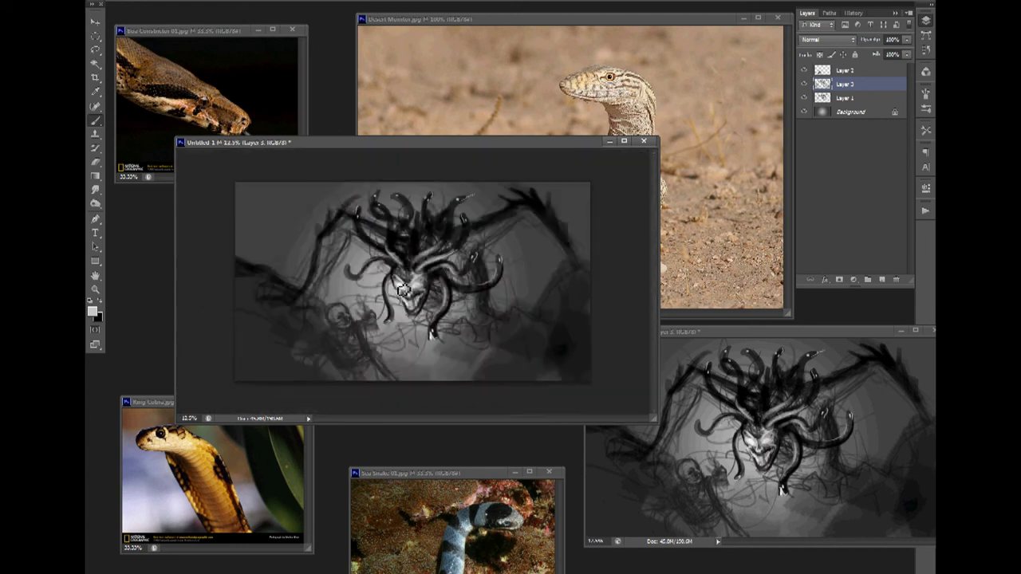
{"action": "key", "text": "ctrl+plus"}
{"action": "mouse_move", "coordinate": [391, 249]}
{"action": "left_mouse_down"}
{"action": "mouse_move", "coordinate": [386, 292]}
{"action": "mouse_move", "coordinate": [323, 248]}
{"action": "left_mouse_up"}
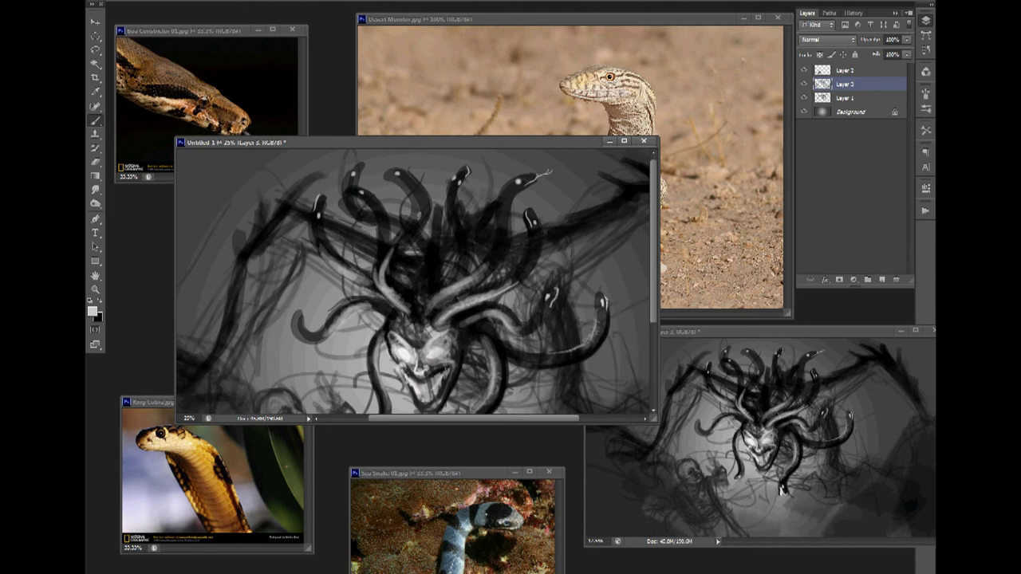
{"action": "left_click_drag", "start_coordinate": [453, 204], "coordinate": [468, 256]}
{"action": "left_click_drag", "start_coordinate": [416, 189], "coordinate": [400, 242]}
{"action": "left_click_drag", "start_coordinate": [417, 190], "coordinate": [391, 252]}
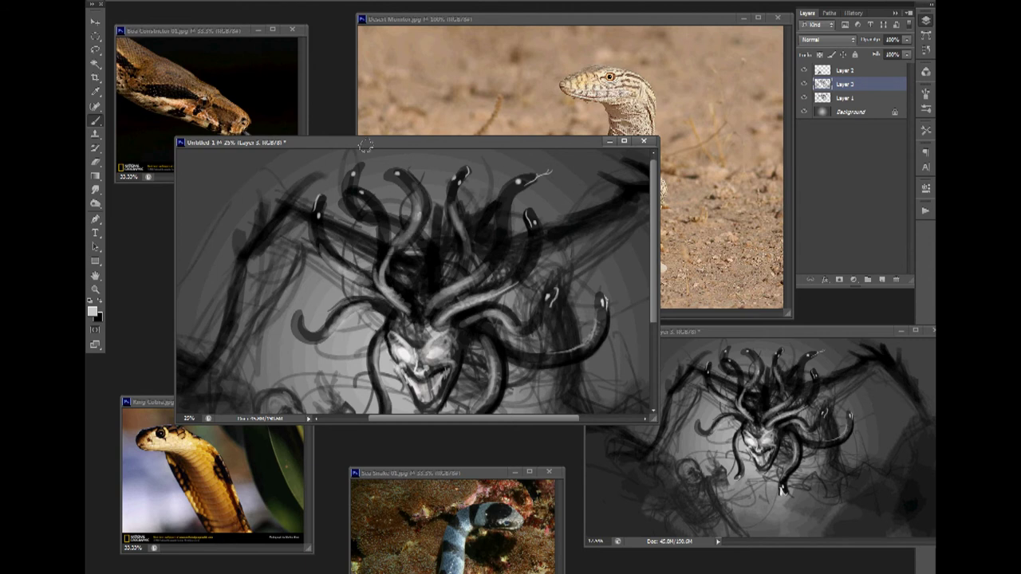
Paint light grey highlights along the creature's left-hand arm, from the shoulder down to its clawed fingers
{"action": "key", "text": "ctrl+minus"}
{"action": "key", "text": "ctrl+minus"}
{"action": "key", "text": "ctrl+plus"}
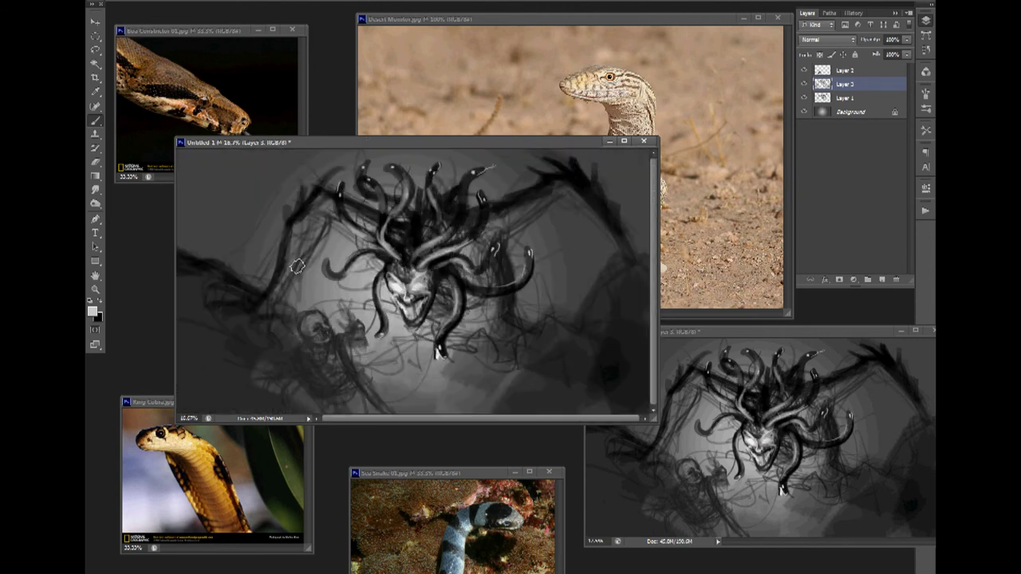
{"action": "left_click_drag", "start_coordinate": [321, 230], "coordinate": [306, 261]}
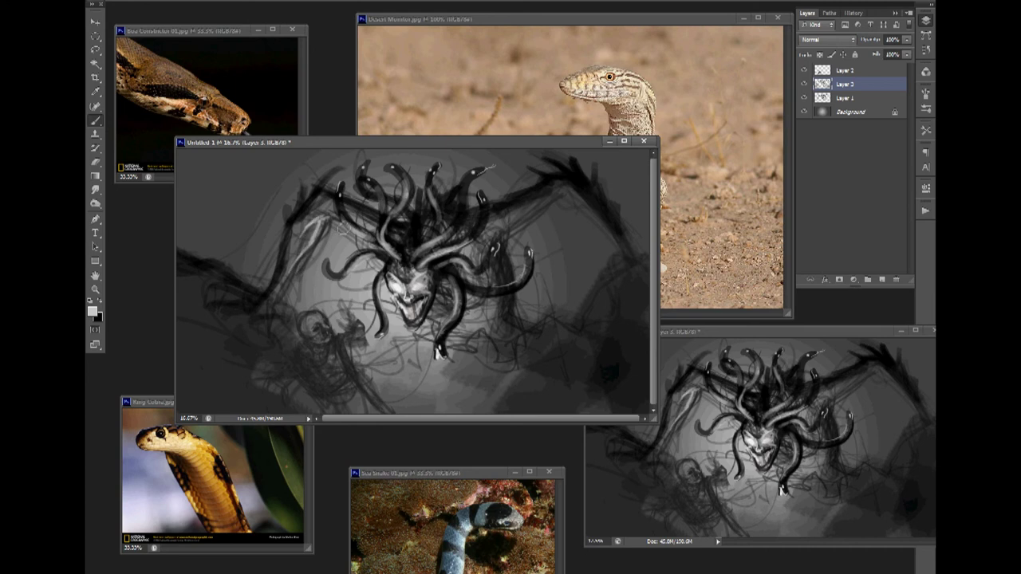
{"action": "left_click_drag", "start_coordinate": [344, 229], "coordinate": [323, 218]}
{"action": "mouse_move", "coordinate": [296, 262]}
{"action": "left_mouse_down"}
{"action": "mouse_move", "coordinate": [269, 307]}
{"action": "mouse_move", "coordinate": [288, 338]}
{"action": "mouse_move", "coordinate": [231, 308]}
{"action": "mouse_move", "coordinate": [228, 292]}
{"action": "left_mouse_up"}
Paint light grey highlights along the creature's right-hand arm, from the claw up past the elbow towards the body
{"action": "left_click_drag", "start_coordinate": [616, 269], "coordinate": [602, 225]}
{"action": "left_click_drag", "start_coordinate": [560, 196], "coordinate": [606, 232]}
{"action": "left_click_drag", "start_coordinate": [623, 273], "coordinate": [632, 277]}
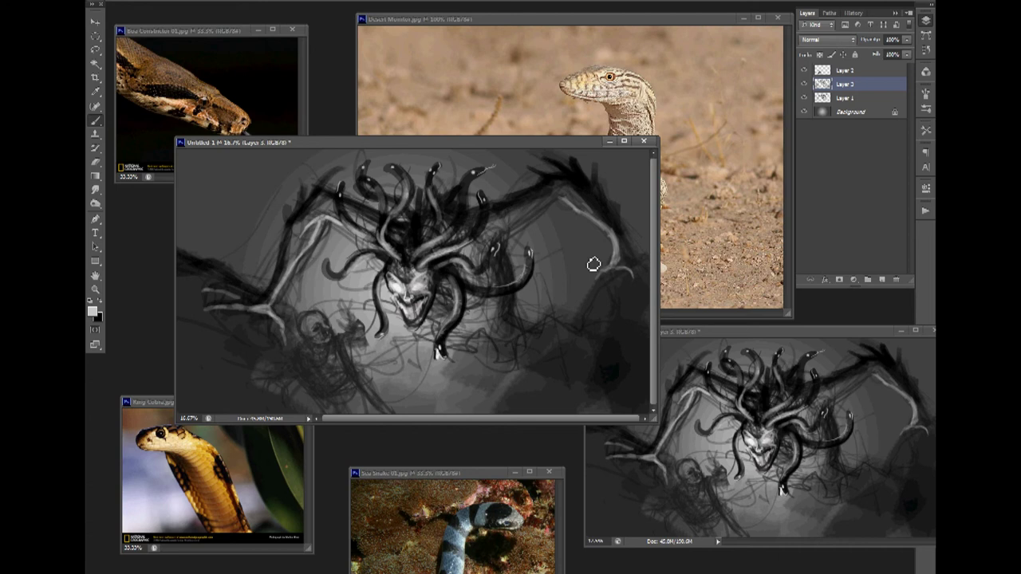
{"action": "left_click_drag", "start_coordinate": [572, 199], "coordinate": [523, 228]}
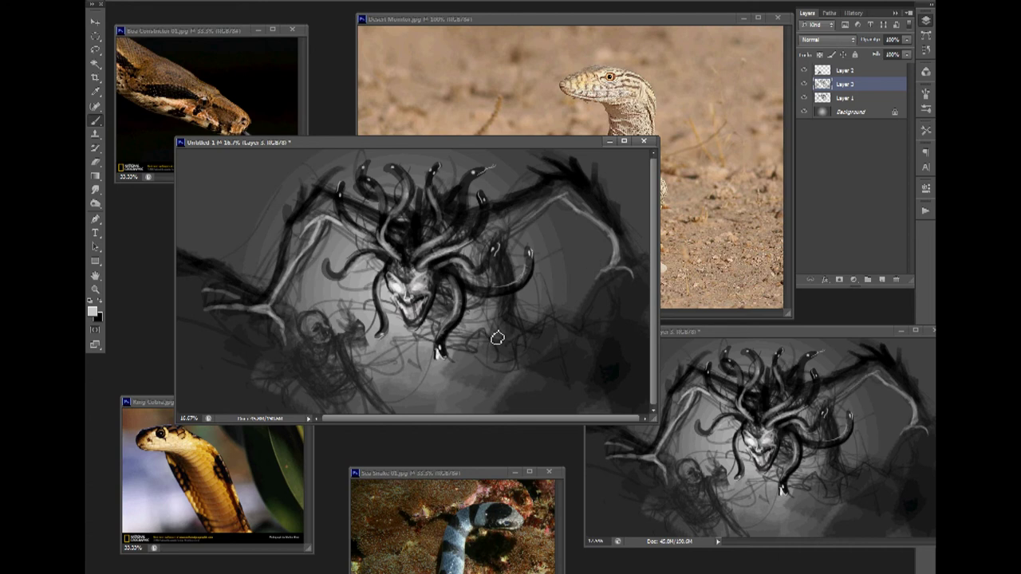
Choose another brush and block in grey rock planes on the ground beneath the creature's right-hand arm
{"action": "right_click", "coordinate": [375, 280]}
{"action": "left_click", "coordinate": [303, 143]}
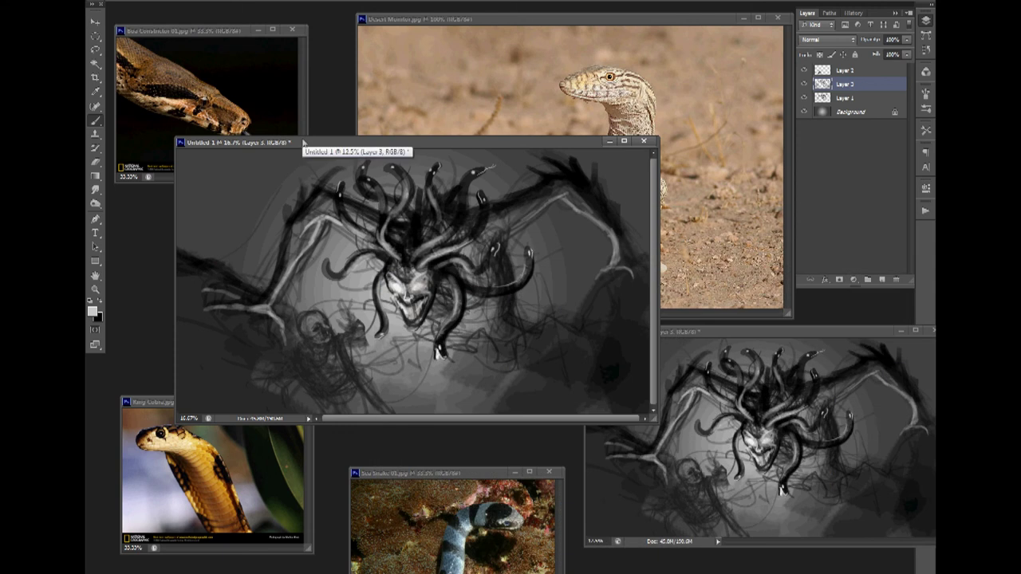
{"action": "left_click_drag", "start_coordinate": [547, 328], "coordinate": [514, 365]}
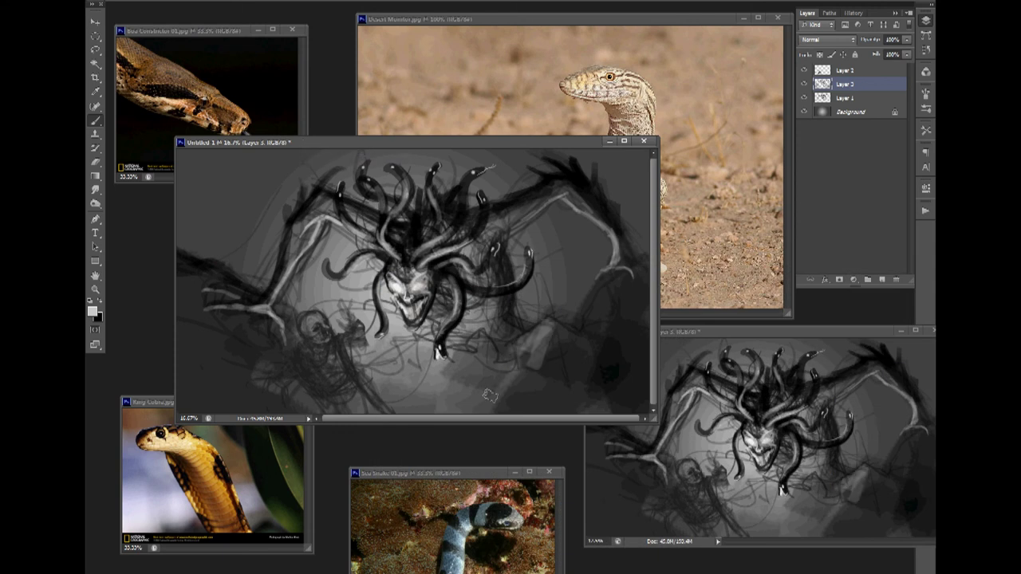
{"action": "left_click_drag", "start_coordinate": [587, 300], "coordinate": [640, 293]}
{"action": "left_click_drag", "start_coordinate": [584, 321], "coordinate": [634, 316]}
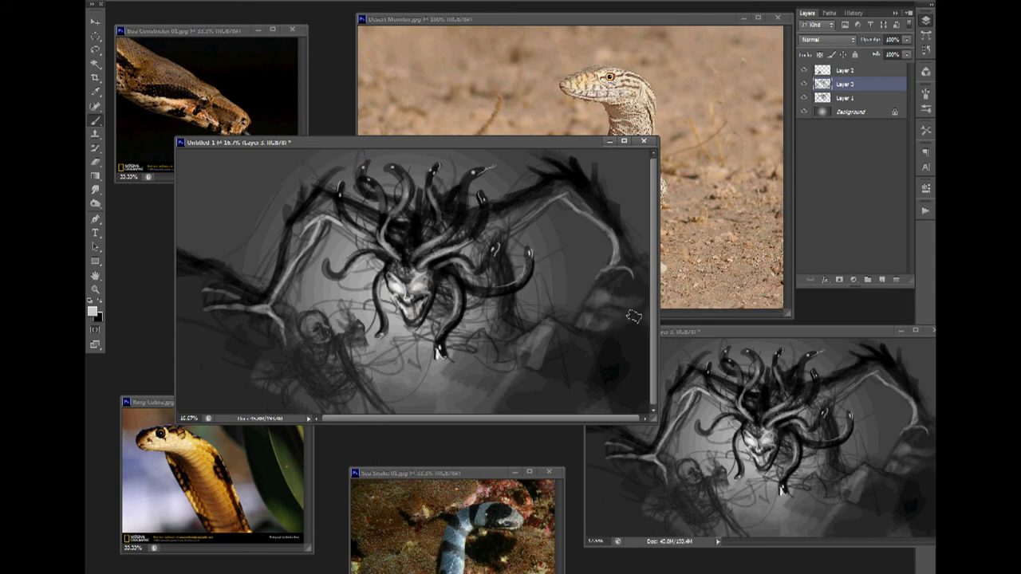
Brush lighter grey over the rocks in the lower middle of the scene and in its lower right corner
{"action": "key", "text": "ctrl+minus"}
{"action": "left_click_drag", "start_coordinate": [446, 366], "coordinate": [507, 345]}
{"action": "left_click_drag", "start_coordinate": [532, 297], "coordinate": [589, 327]}
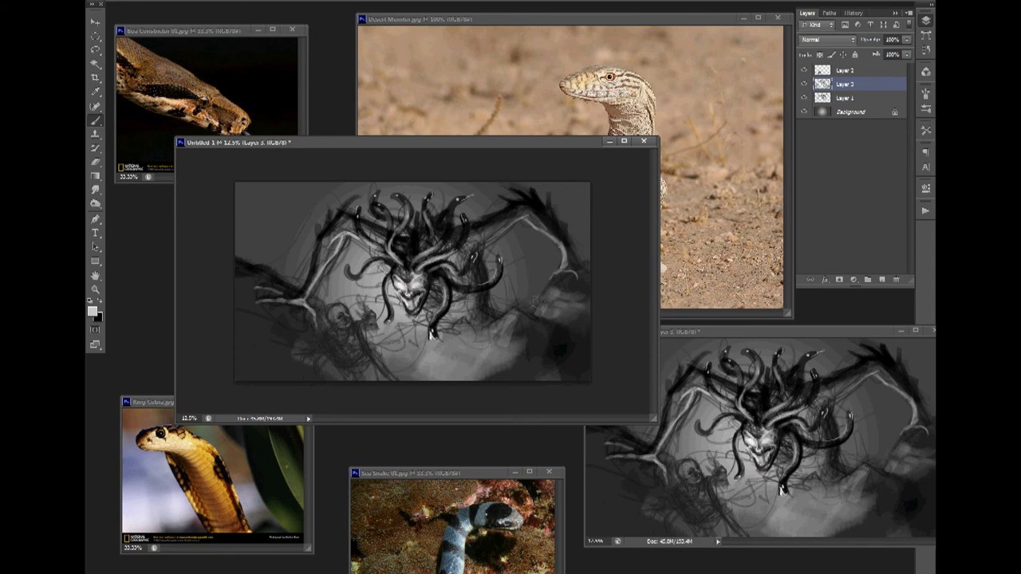
{"action": "mouse_move", "coordinate": [520, 391]}
{"action": "left_mouse_down"}
{"action": "mouse_move", "coordinate": [587, 335]}
{"action": "mouse_move", "coordinate": [571, 362]}
{"action": "mouse_move", "coordinate": [543, 369]}
{"action": "left_mouse_up"}
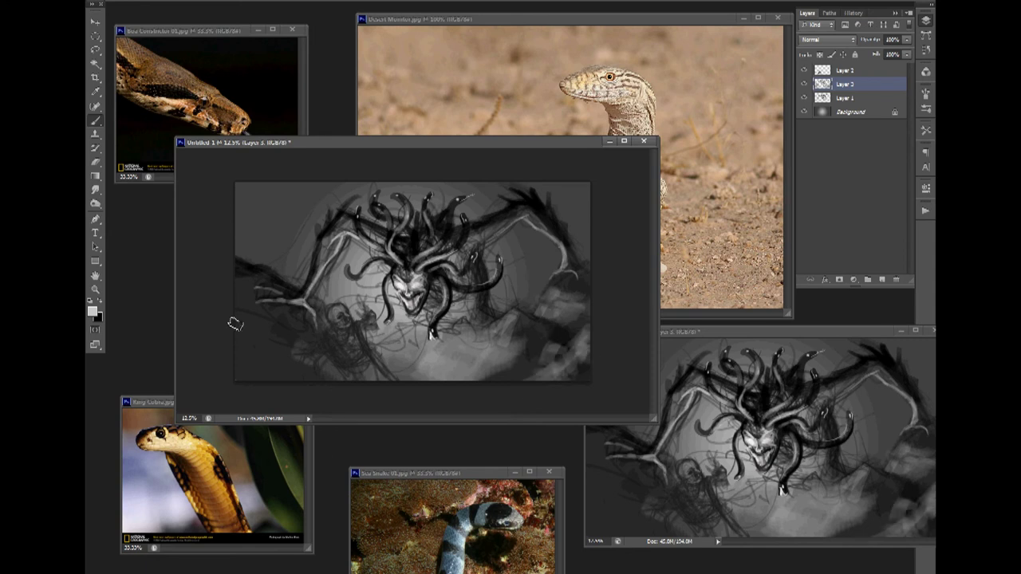
On Layer 1, paint dark tones over the ground at the human figure's base to separate it from the rocks
{"action": "left_click", "coordinate": [822, 97]}
{"action": "key", "text": "x"}
{"action": "mouse_move", "coordinate": [391, 314]}
{"action": "left_mouse_down"}
{"action": "mouse_move", "coordinate": [421, 327]}
{"action": "mouse_move", "coordinate": [384, 357]}
{"action": "mouse_move", "coordinate": [480, 325]}
{"action": "left_mouse_up"}
{"action": "key", "text": "ctrl+z"}
{"action": "mouse_move", "coordinate": [424, 372]}
{"action": "left_mouse_down"}
{"action": "mouse_move", "coordinate": [488, 355]}
{"action": "mouse_move", "coordinate": [370, 375]}
{"action": "left_mouse_up"}
{"action": "left_click_drag", "start_coordinate": [321, 307], "coordinate": [323, 328]}
Erase stray strokes on Layer 1 around the human figure and delete a lassoed patch beside the creature's left-hand claw
{"action": "left_click", "coordinate": [806, 99]}
{"action": "left_click", "coordinate": [805, 99]}
{"action": "key", "text": "alt+bracketright"}
{"action": "key", "text": "e"}
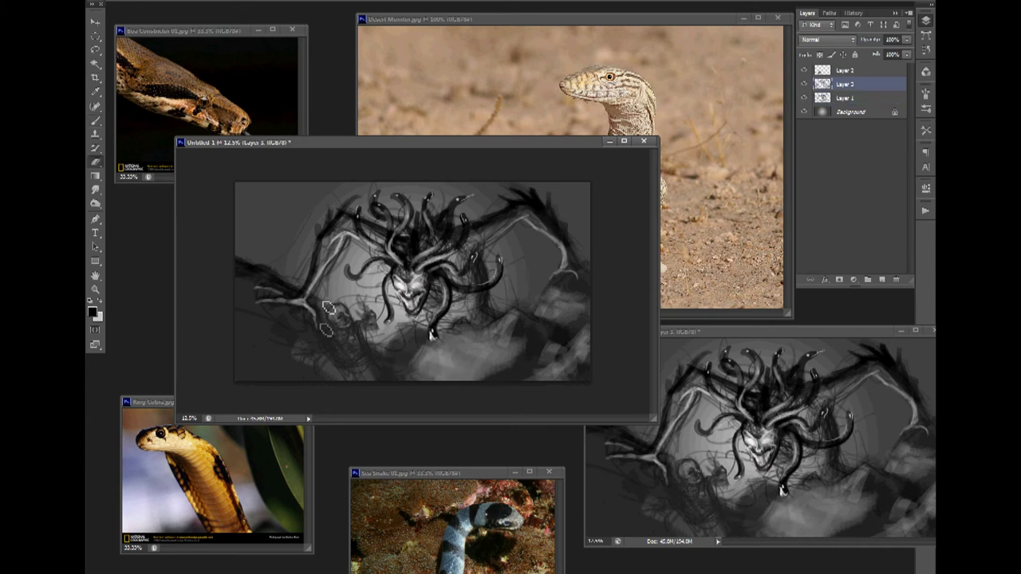
{"action": "key", "text": "alt+bracketleft"}
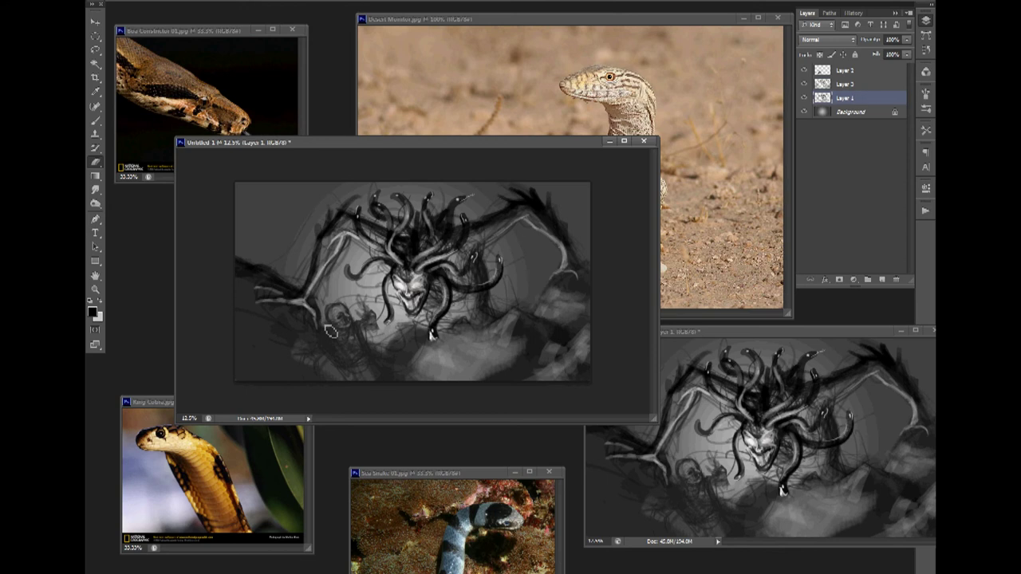
{"action": "left_click_drag", "start_coordinate": [329, 298], "coordinate": [327, 282]}
{"action": "key", "text": "l"}
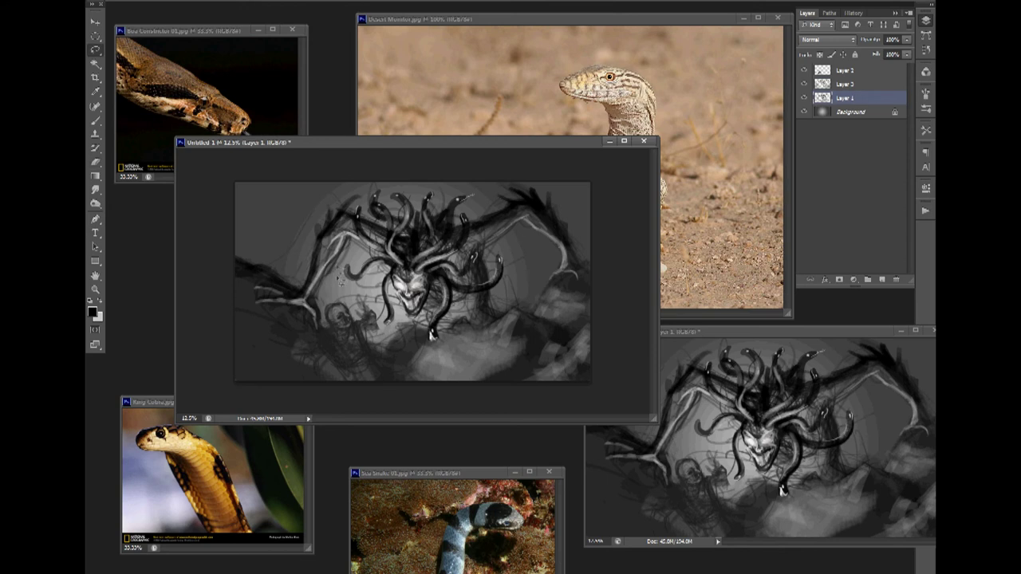
{"action": "key", "text": "Delete"}
{"action": "key", "text": "ctrl+d"}
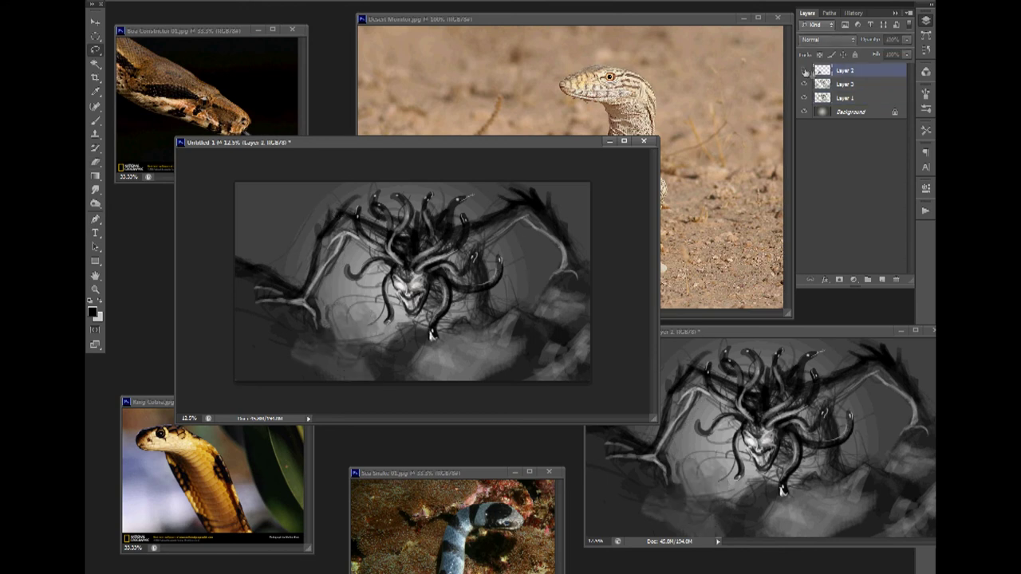
Add one new layer at the top of the stack and another directly above the Background
{"action": "left_click", "coordinate": [880, 280]}
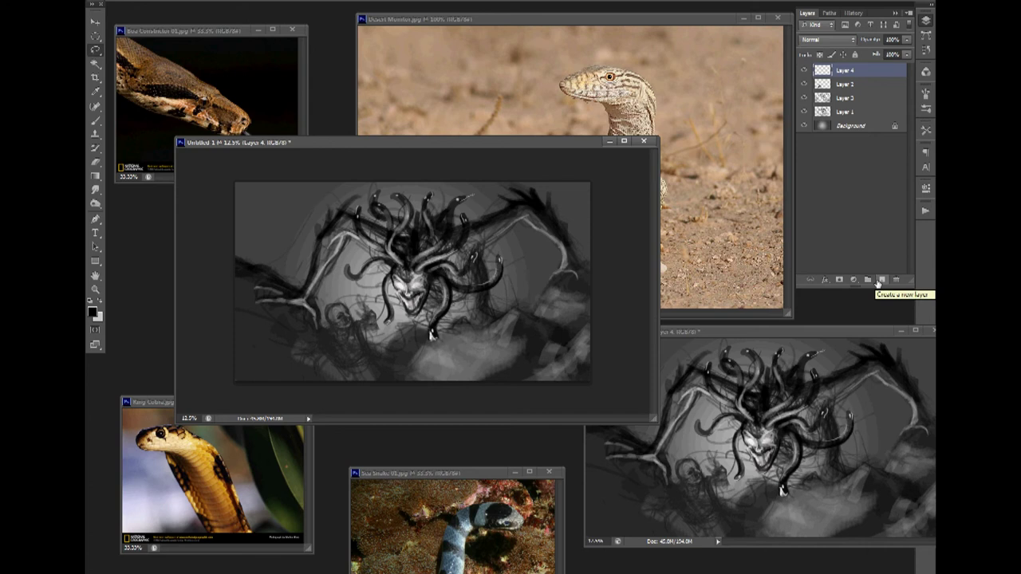
{"action": "left_click", "coordinate": [833, 126]}
{"action": "left_click", "coordinate": [850, 113]}
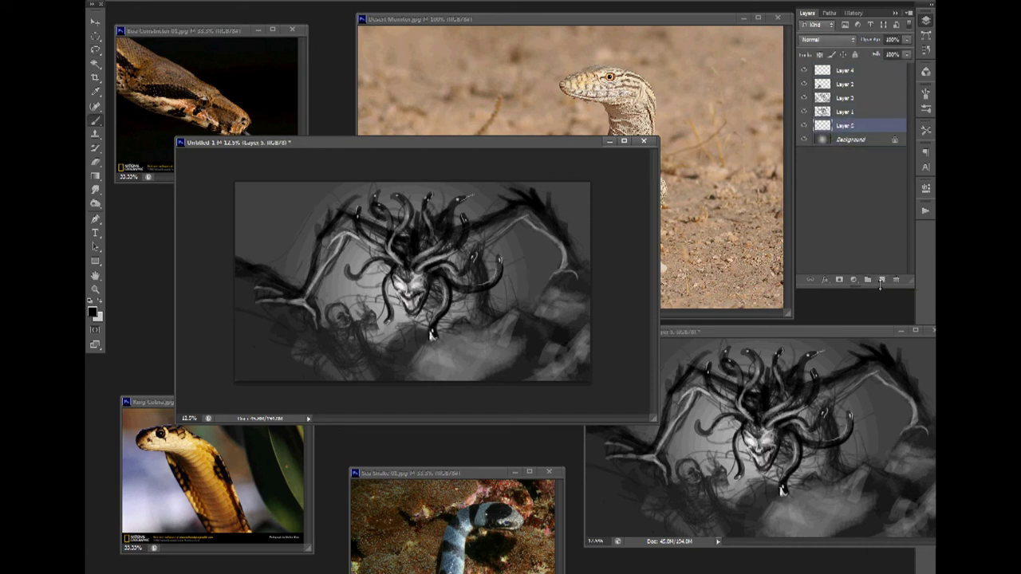
Brush dark mottled texture behind the creature on the new layer above the Background
{"action": "key", "text": "ctrl+minus"}
{"action": "key", "text": "ctrl+minus"}
{"action": "key", "text": "ctrl+minus"}
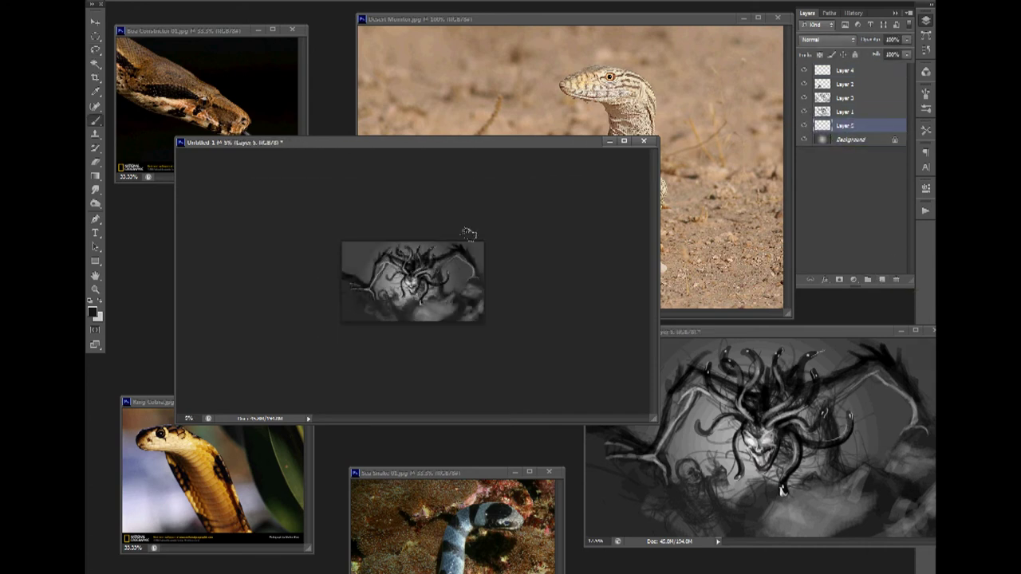
{"action": "left_click_drag", "start_coordinate": [457, 266], "coordinate": [453, 288]}
{"action": "mouse_move", "coordinate": [435, 247]}
{"action": "left_mouse_down"}
{"action": "mouse_move", "coordinate": [392, 254]}
{"action": "mouse_move", "coordinate": [454, 284]}
{"action": "left_mouse_up"}
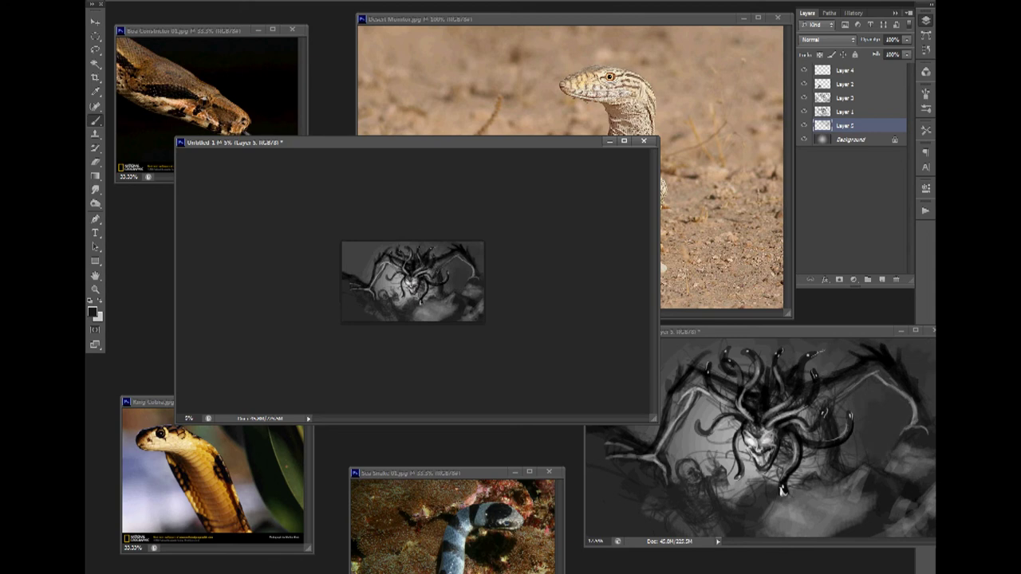
Pick a textured brush and stipple lighter grey patches across the backdrop around the creature
{"action": "right_click", "coordinate": [424, 237]}
{"action": "left_click", "coordinate": [412, 262]}
{"action": "right_click", "coordinate": [429, 255]}
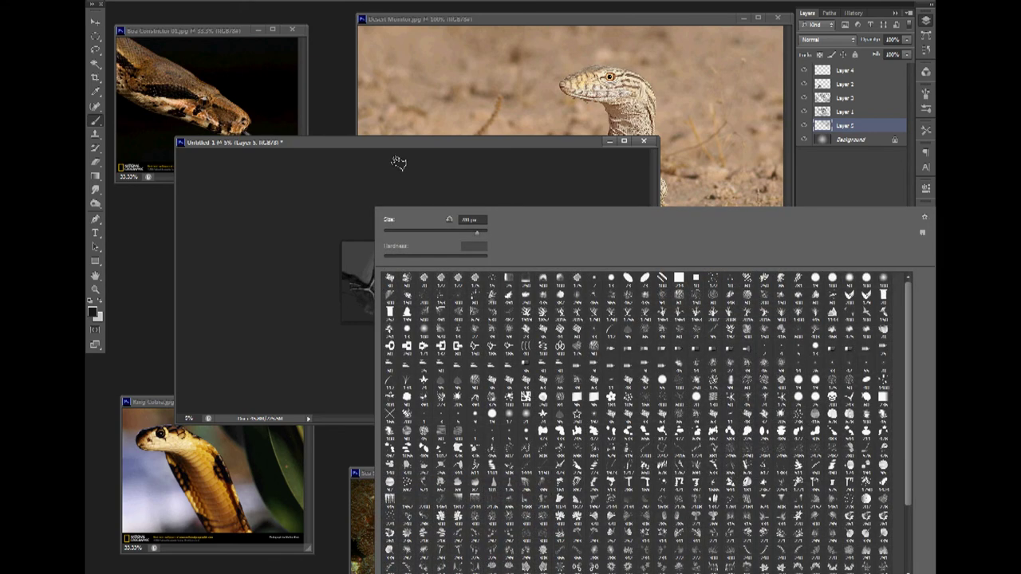
{"action": "key", "text": "Escape"}
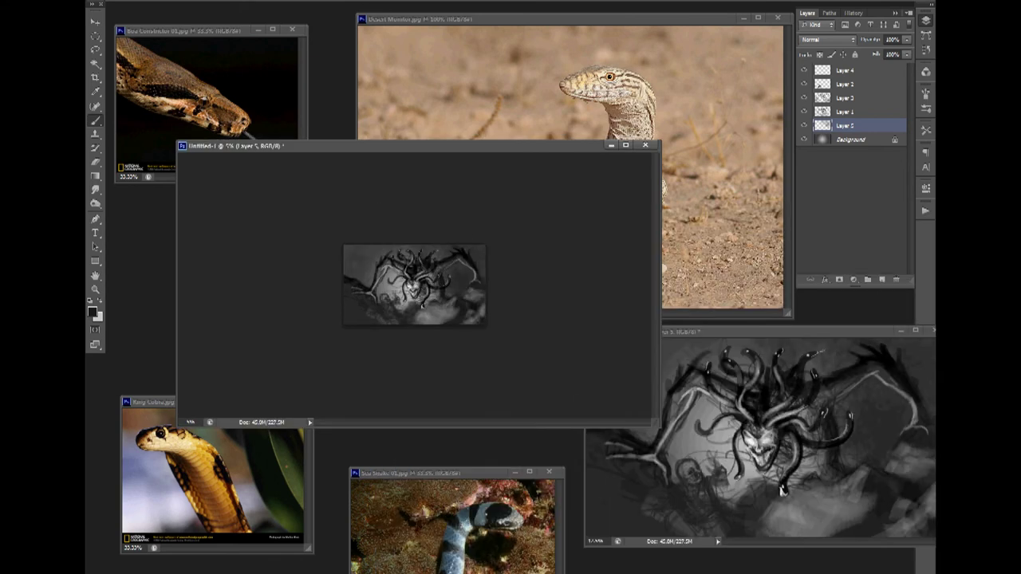
{"action": "key", "text": "x"}
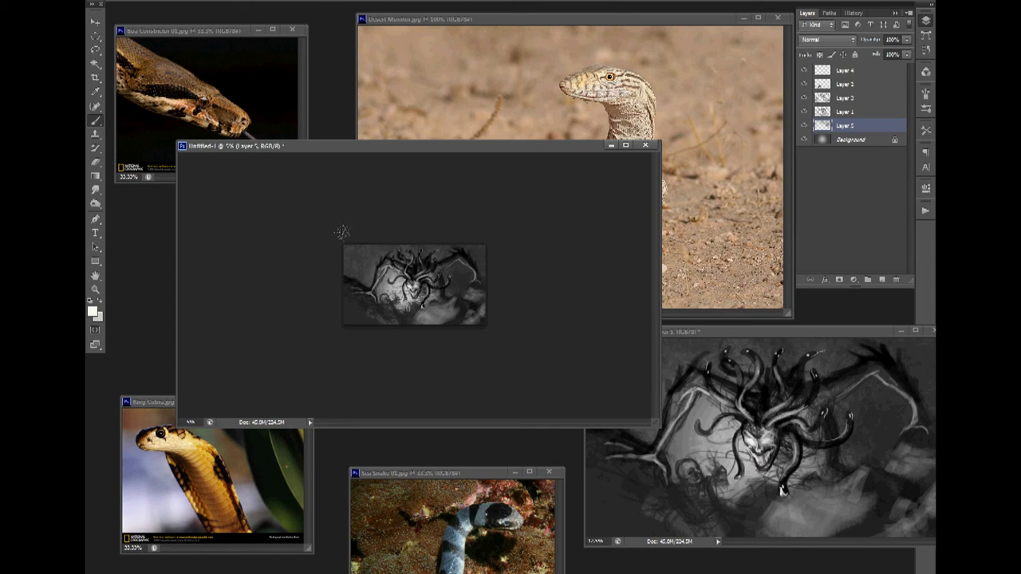
On Layer 4, choose a suitable brush and paint light highlights on the human figure's skull-like head
{"action": "left_click", "coordinate": [847, 72]}
{"action": "key", "text": "ctrl+plus"}
{"action": "key", "text": "ctrl+plus"}
{"action": "key", "text": "ctrl+plus"}
{"action": "key", "text": "ctrl+plus"}
{"action": "right_click", "coordinate": [278, 262]}
{"action": "left_click_drag", "start_coordinate": [256, 148], "coordinate": [257, 150]}
{"action": "key", "text": "ctrl+plus"}
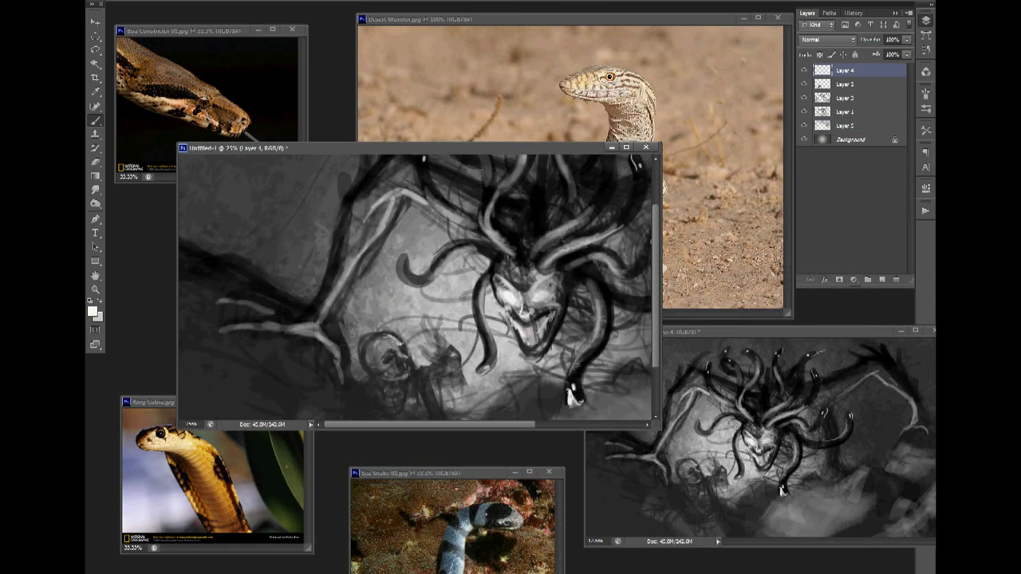
{"action": "mouse_move", "coordinate": [402, 352]}
{"action": "left_mouse_down"}
{"action": "mouse_move", "coordinate": [412, 365]}
{"action": "mouse_move", "coordinate": [390, 358]}
{"action": "left_mouse_up"}
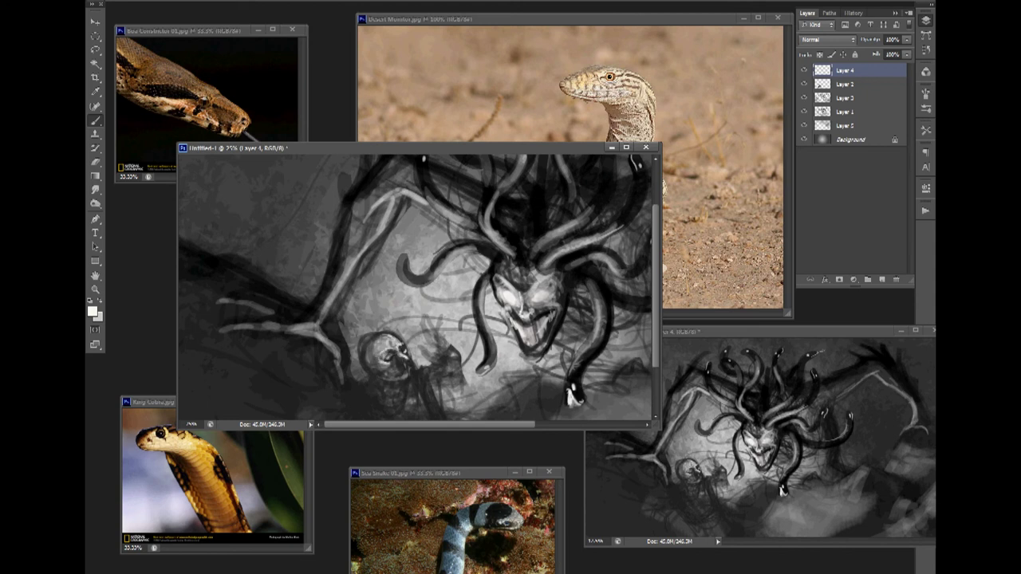
Reset the colours to black and white and define the dark eye sockets and bright cranium of the human's head
{"action": "key", "text": "d"}
{"action": "key", "text": "x"}
{"action": "mouse_move", "coordinate": [383, 359]}
{"action": "left_mouse_down"}
{"action": "mouse_move", "coordinate": [386, 340]}
{"action": "mouse_move", "coordinate": [378, 367]}
{"action": "mouse_move", "coordinate": [376, 350]}
{"action": "left_mouse_up"}
{"action": "key", "text": "x"}
{"action": "key", "text": "x"}
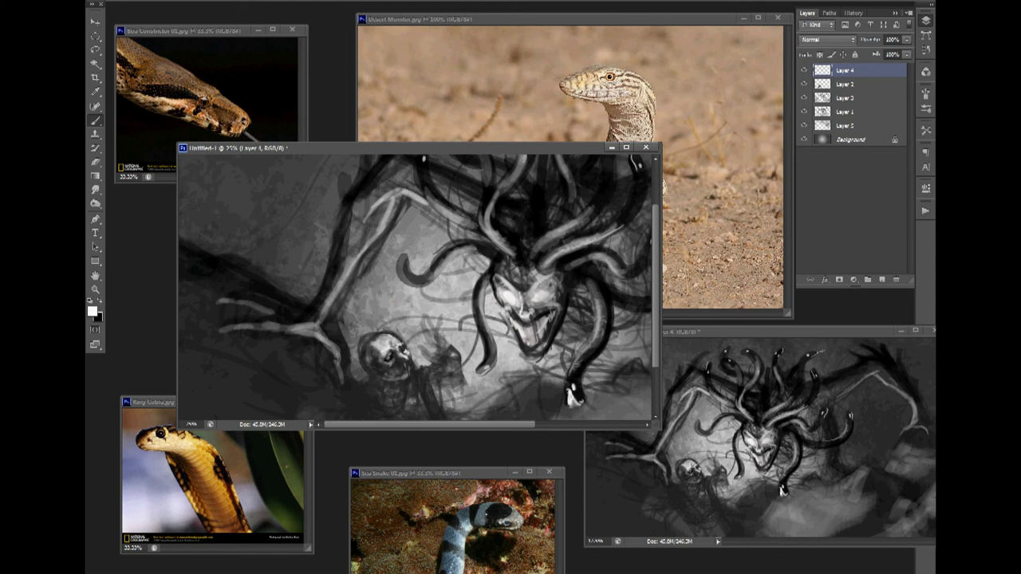
Paint the human's nose, cheek and gaping mouth, alternating black shadows with white highlights
{"action": "key", "text": "x"}
{"action": "key", "text": "x"}
{"action": "left_click_drag", "start_coordinate": [409, 356], "coordinate": [404, 351]}
{"action": "key", "text": "x"}
{"action": "key", "text": "x"}
{"action": "left_click_drag", "start_coordinate": [403, 361], "coordinate": [409, 383]}
{"action": "key", "text": "x"}
{"action": "key", "text": "x"}
{"action": "key", "text": "x"}
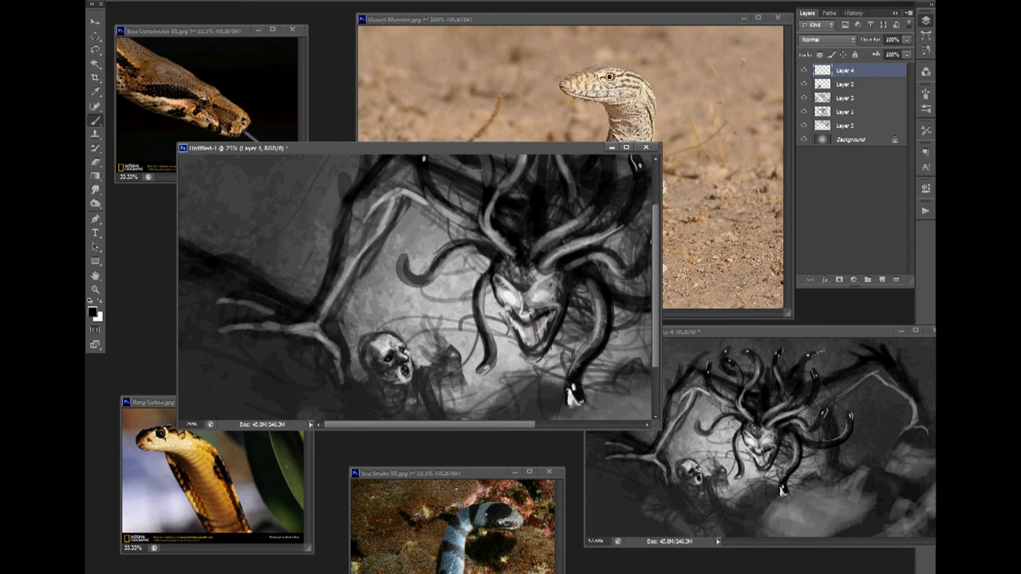
Refine the human's screaming jaw and lips with small black and white strokes
{"action": "key", "text": "x"}
{"action": "key", "text": "x"}
{"action": "key", "text": "x"}
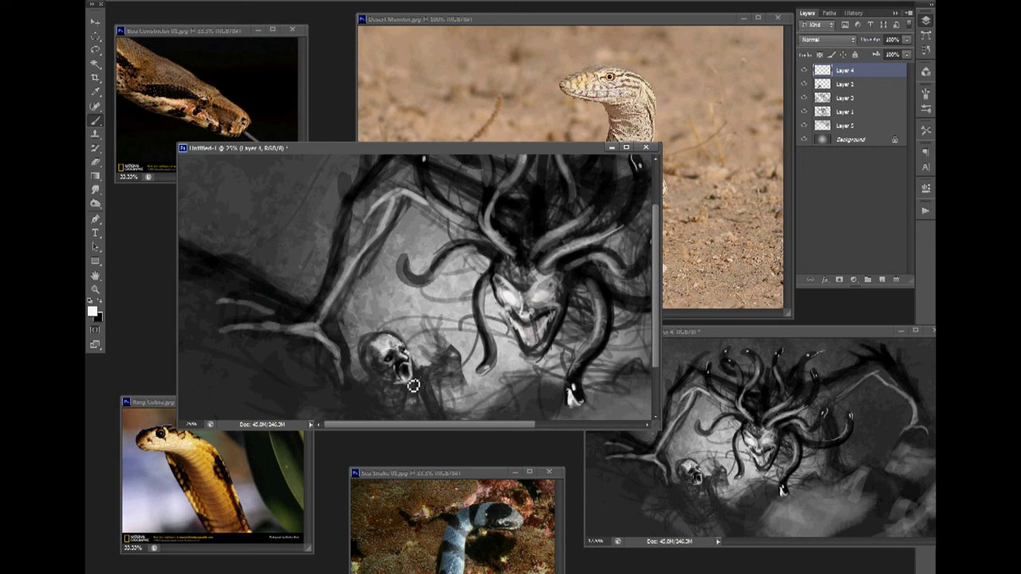
{"action": "key", "text": "x"}
{"action": "key", "text": "x"}
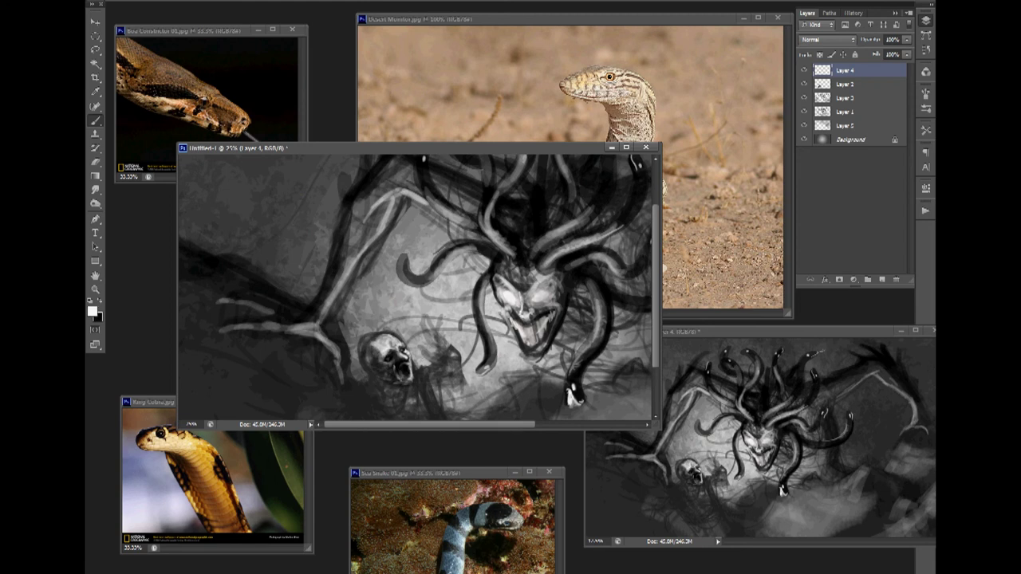
{"action": "key", "text": "x"}
{"action": "key", "text": "x"}
Paint the human's raised hand, forearm and side of the torso in light grey, erasing the excess along the lower body
{"action": "scroll", "coordinate": [396, 351], "scroll_direction": "down", "scroll_amount": 3}
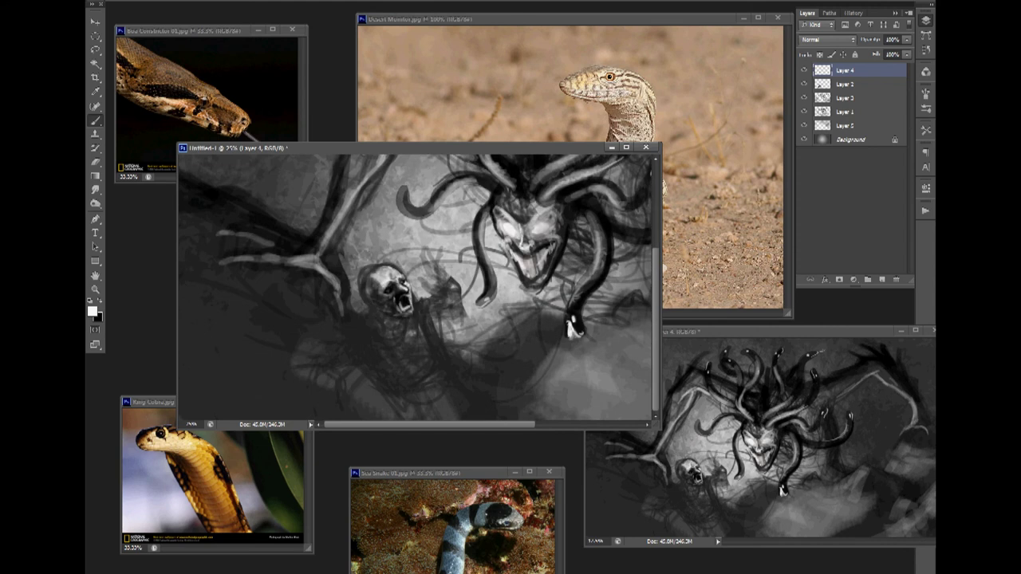
{"action": "mouse_move", "coordinate": [420, 331]}
{"action": "left_mouse_down"}
{"action": "mouse_move", "coordinate": [422, 296]}
{"action": "mouse_move", "coordinate": [426, 329]}
{"action": "left_mouse_up"}
{"action": "mouse_move", "coordinate": [444, 275]}
{"action": "left_mouse_down"}
{"action": "mouse_move", "coordinate": [460, 287]}
{"action": "mouse_move", "coordinate": [468, 324]}
{"action": "left_mouse_up"}
{"action": "mouse_move", "coordinate": [446, 275]}
{"action": "left_mouse_down"}
{"action": "mouse_move", "coordinate": [445, 253]}
{"action": "mouse_move", "coordinate": [426, 251]}
{"action": "mouse_move", "coordinate": [430, 289]}
{"action": "mouse_move", "coordinate": [444, 275]}
{"action": "mouse_move", "coordinate": [463, 321]}
{"action": "mouse_move", "coordinate": [441, 328]}
{"action": "left_mouse_up"}
{"action": "left_click_drag", "start_coordinate": [437, 327], "coordinate": [448, 367]}
{"action": "key", "text": "ctrl+z"}
{"action": "left_click_drag", "start_coordinate": [435, 331], "coordinate": [471, 418]}
{"action": "key", "text": "e"}
{"action": "mouse_move", "coordinate": [456, 384]}
{"action": "left_mouse_down"}
{"action": "mouse_move", "coordinate": [470, 419]}
{"action": "mouse_move", "coordinate": [481, 418]}
{"action": "left_mouse_up"}
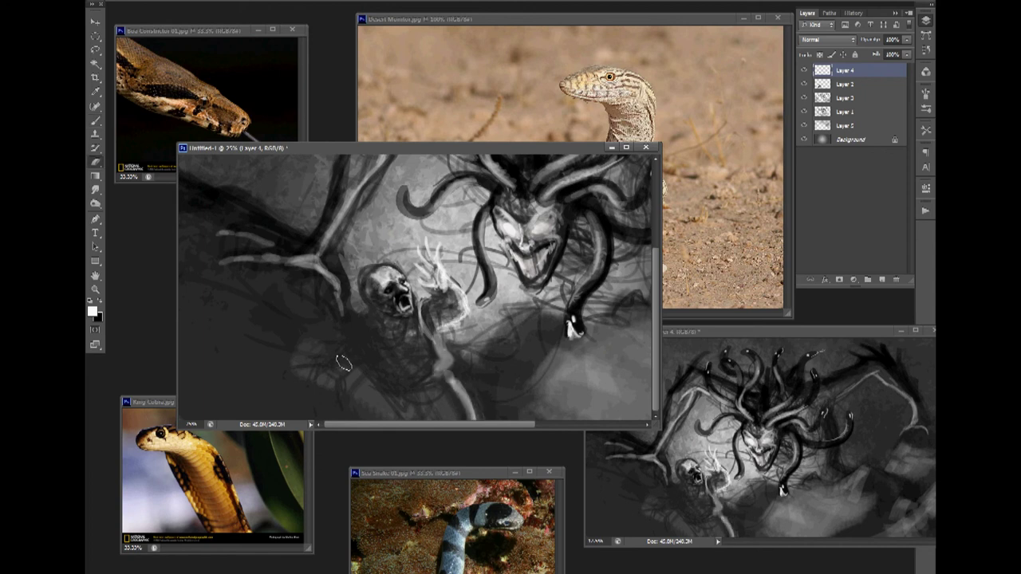
Paint the human's outstretched lower arm and clawed hand in light grey, and brighten the head
{"action": "key", "text": "b"}
{"action": "mouse_move", "coordinate": [341, 357]}
{"action": "left_mouse_down"}
{"action": "mouse_move", "coordinate": [365, 370]}
{"action": "mouse_move", "coordinate": [351, 349]}
{"action": "mouse_move", "coordinate": [376, 389]}
{"action": "left_mouse_up"}
{"action": "key", "text": "ctrl+z"}
{"action": "key", "text": "ctrl+minus"}
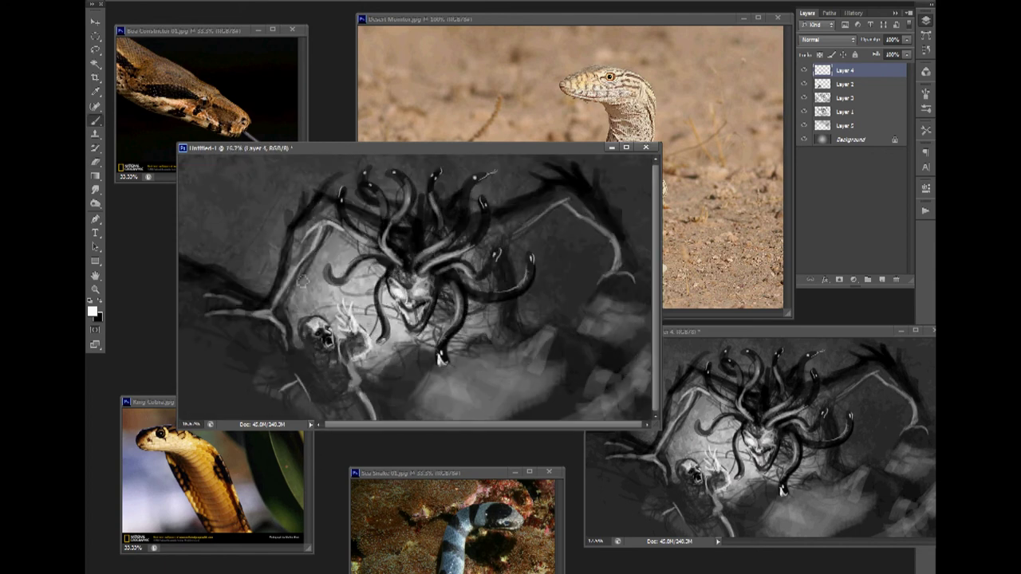
{"action": "mouse_move", "coordinate": [307, 360]}
{"action": "left_mouse_down"}
{"action": "mouse_move", "coordinate": [237, 388]}
{"action": "mouse_move", "coordinate": [292, 385]}
{"action": "mouse_move", "coordinate": [285, 393]}
{"action": "left_mouse_up"}
{"action": "key", "text": "e"}
{"action": "key", "text": "b"}
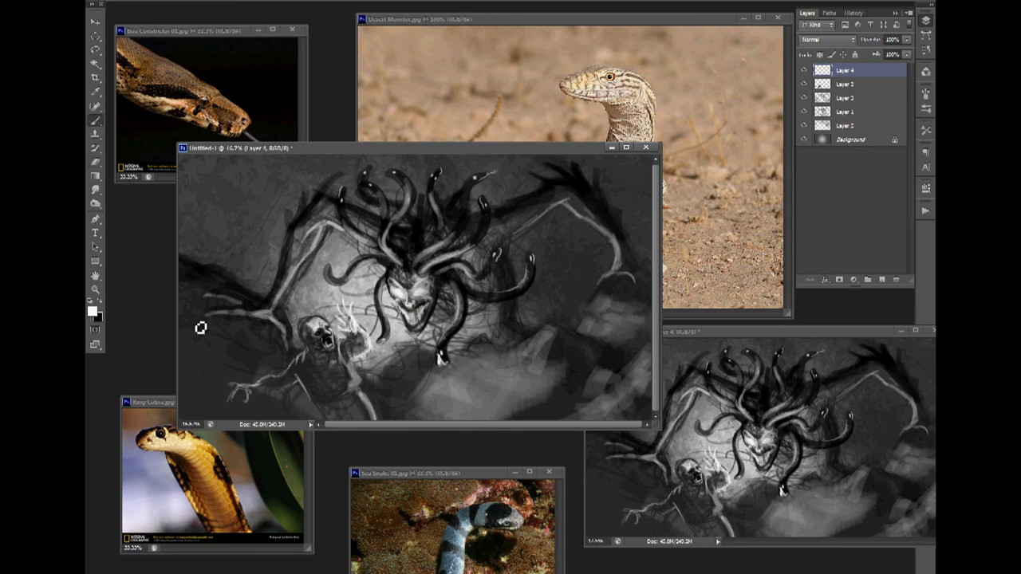
{"action": "mouse_move", "coordinate": [236, 390]}
{"action": "left_mouse_down"}
{"action": "mouse_move", "coordinate": [257, 402]}
{"action": "mouse_move", "coordinate": [287, 372]}
{"action": "left_mouse_up"}
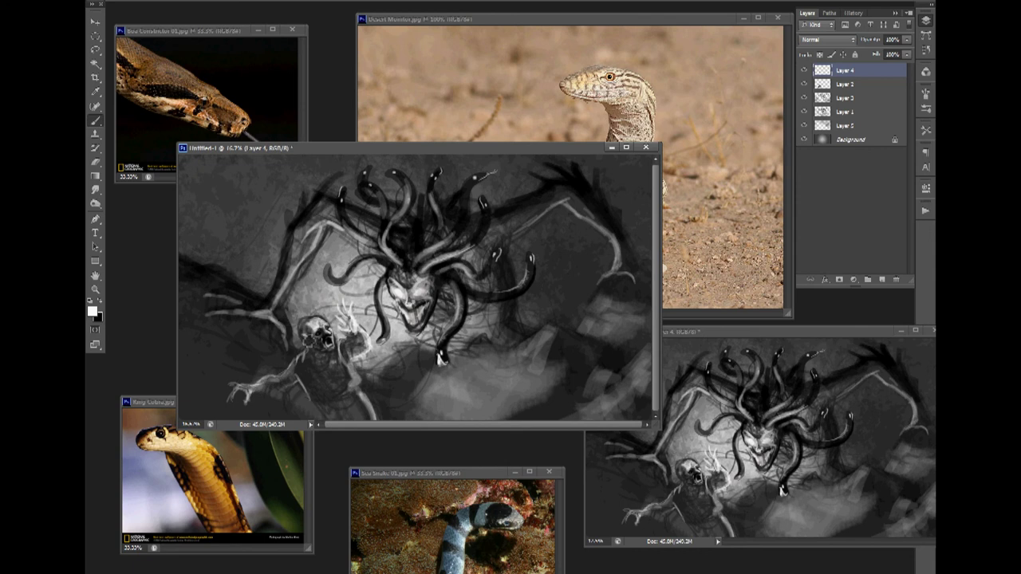
{"action": "mouse_move", "coordinate": [336, 309]}
{"action": "left_mouse_down"}
{"action": "mouse_move", "coordinate": [341, 351]}
{"action": "mouse_move", "coordinate": [322, 367]}
{"action": "mouse_move", "coordinate": [355, 378]}
{"action": "mouse_move", "coordinate": [340, 399]}
{"action": "mouse_move", "coordinate": [359, 346]}
{"action": "mouse_move", "coordinate": [344, 341]}
{"action": "mouse_move", "coordinate": [349, 351]}
{"action": "mouse_move", "coordinate": [339, 335]}
{"action": "left_mouse_up"}
Merge Layer 4 with Layer 2 and clean up the human's torso with dark tones and the eraser
{"action": "left_click", "coordinate": [821, 86], "text": "shift"}
{"action": "key", "text": "ctrl+e"}
{"action": "key", "text": "x"}
{"action": "key", "text": "e"}
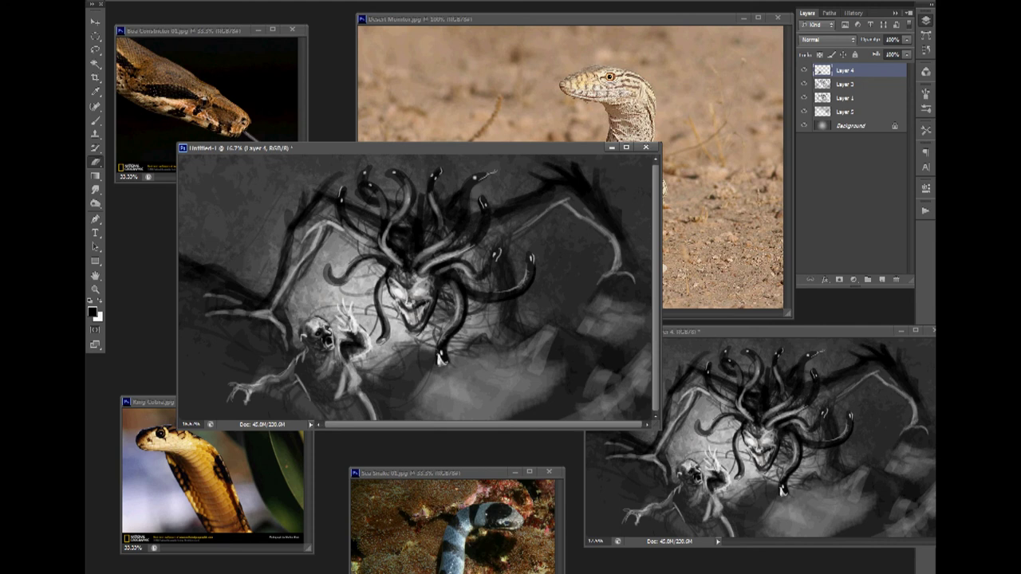
Define the cuff on the human's outstretched forearm and the shading of the raised arm in black and white
{"action": "key", "text": "b"}
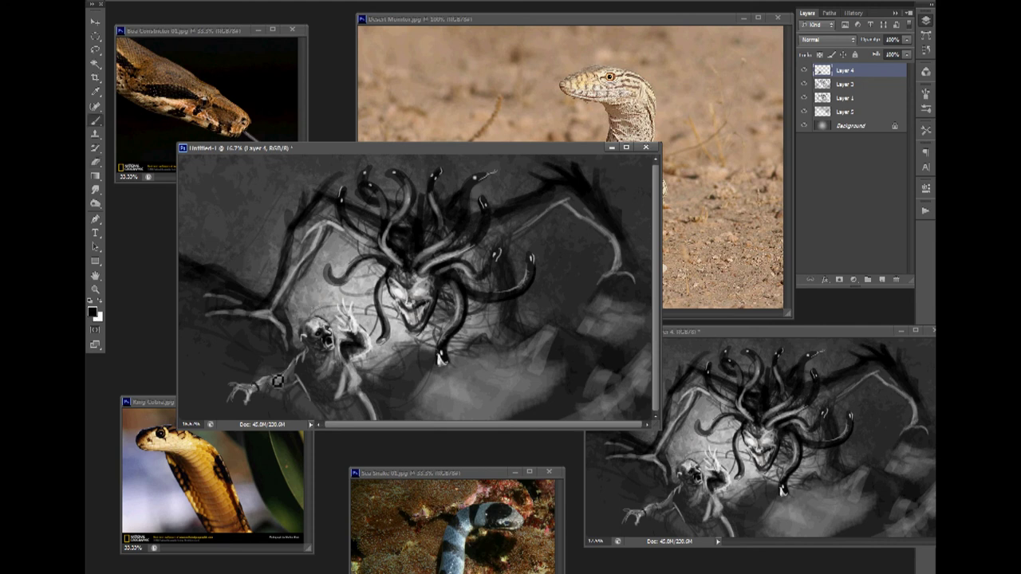
{"action": "key", "text": "x"}
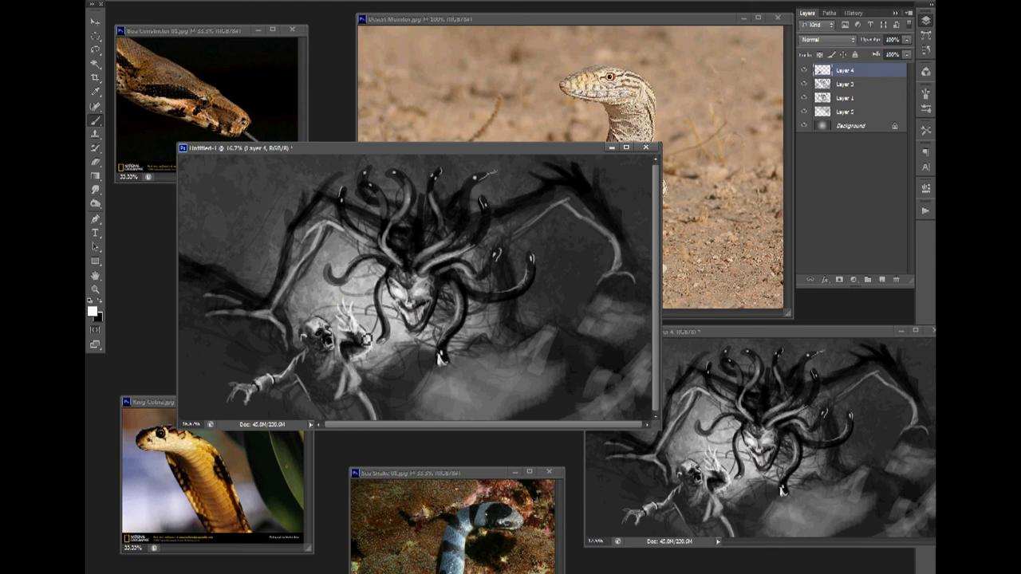
{"action": "key", "text": "x"}
{"action": "left_click_drag", "start_coordinate": [343, 329], "coordinate": [339, 319]}
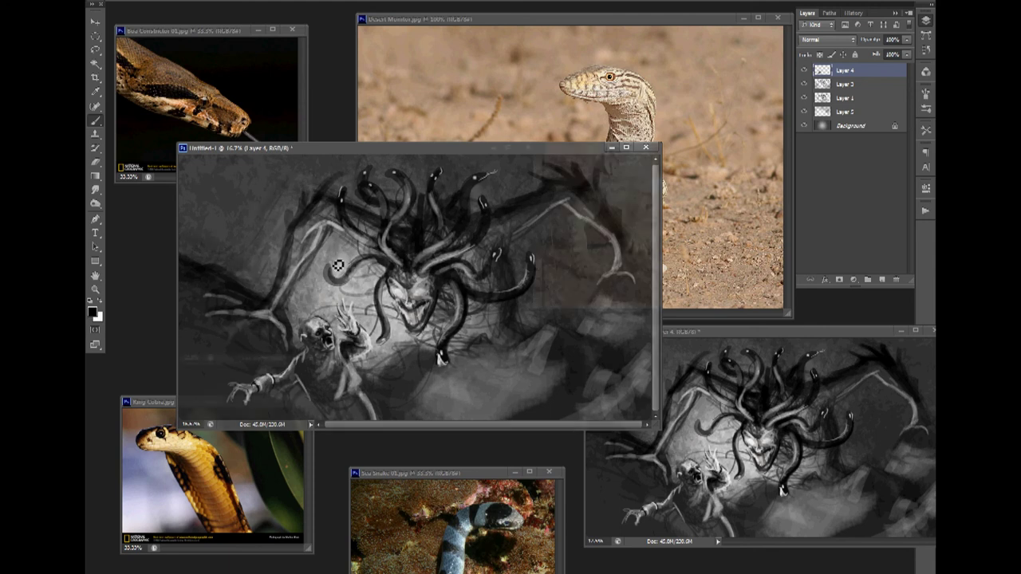
On Layer 3, sample a grey from the painting and brush it around the human figure to set off its silhouette
{"action": "key", "text": "ctrl+minus"}
{"action": "key", "text": "alt+bracketleft"}
{"action": "key", "text": "x"}
{"action": "mouse_move", "coordinate": [228, 301]}
{"action": "left_mouse_down"}
{"action": "mouse_move", "coordinate": [245, 259]}
{"action": "mouse_move", "coordinate": [254, 300]}
{"action": "left_mouse_up"}
{"action": "left_click", "coordinate": [276, 270], "text": "alt"}
{"action": "left_click_drag", "start_coordinate": [326, 321], "coordinate": [330, 338]}
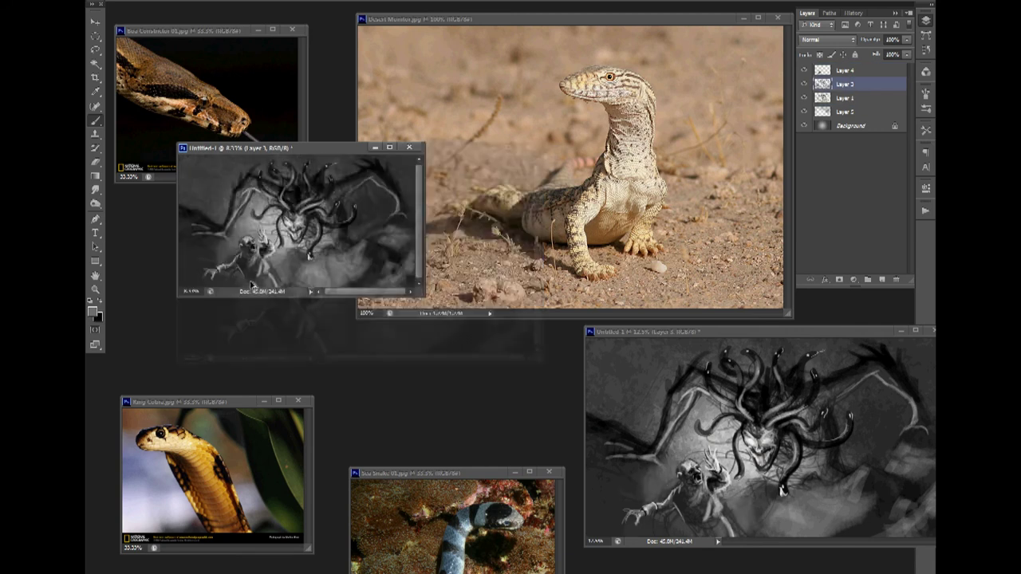
Sharpen the creature's grin with white teeth and black gaps between them
{"action": "key", "text": "ctrl+plus"}
{"action": "key", "text": "x"}
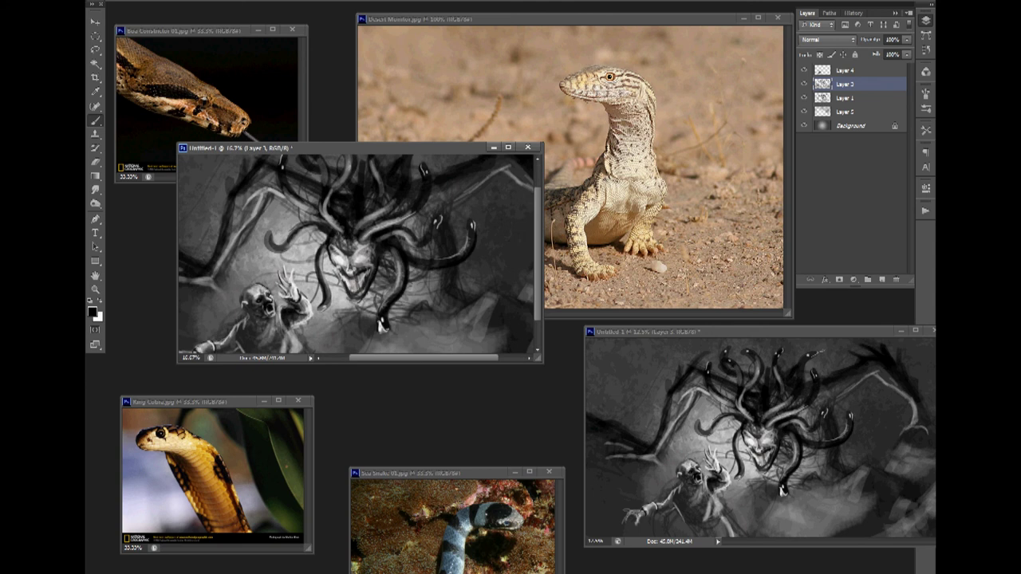
{"action": "left_click_drag", "start_coordinate": [358, 291], "coordinate": [353, 286]}
{"action": "key", "text": "x"}
{"action": "key", "text": "x"}
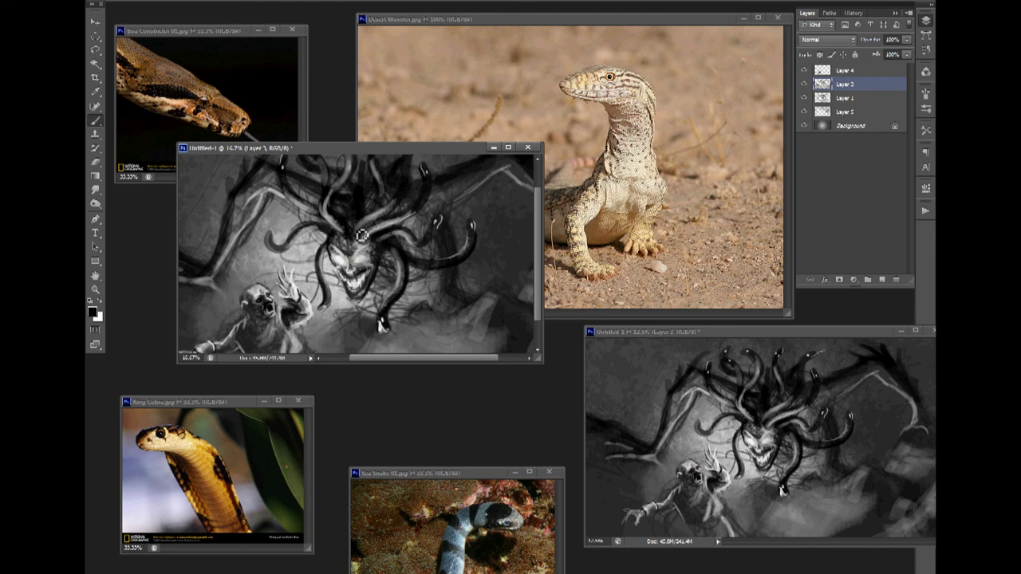
Refine the creature's face up close with glowing white eyes and darker contours around them
{"action": "key", "text": "ctrl+plus"}
{"action": "key", "text": "ctrl+plus"}
{"action": "key", "text": "x"}
{"action": "left_click", "coordinate": [376, 272]}
{"action": "key", "text": "x"}
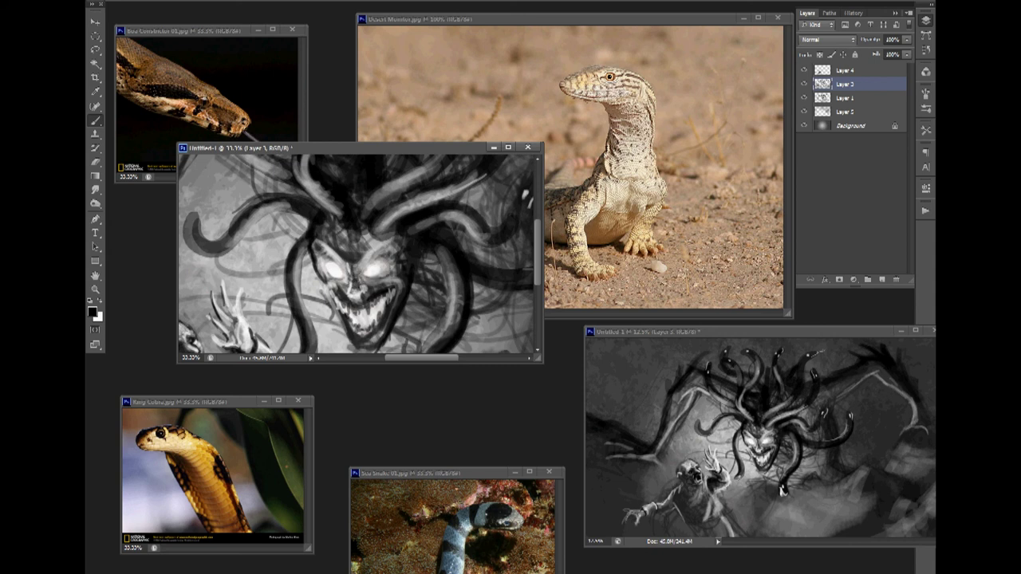
Touch up the creature's glowing eye with white and the edge of its grin with black
{"action": "key", "text": "x"}
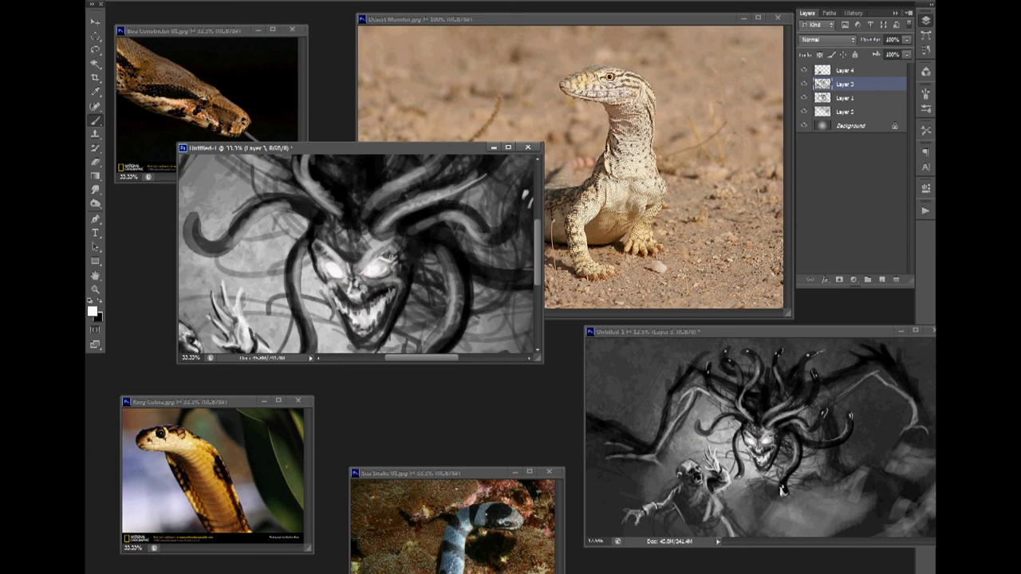
{"action": "left_click_drag", "start_coordinate": [339, 265], "coordinate": [335, 276]}
{"action": "key", "text": "x"}
{"action": "left_click_drag", "start_coordinate": [358, 284], "coordinate": [359, 295]}
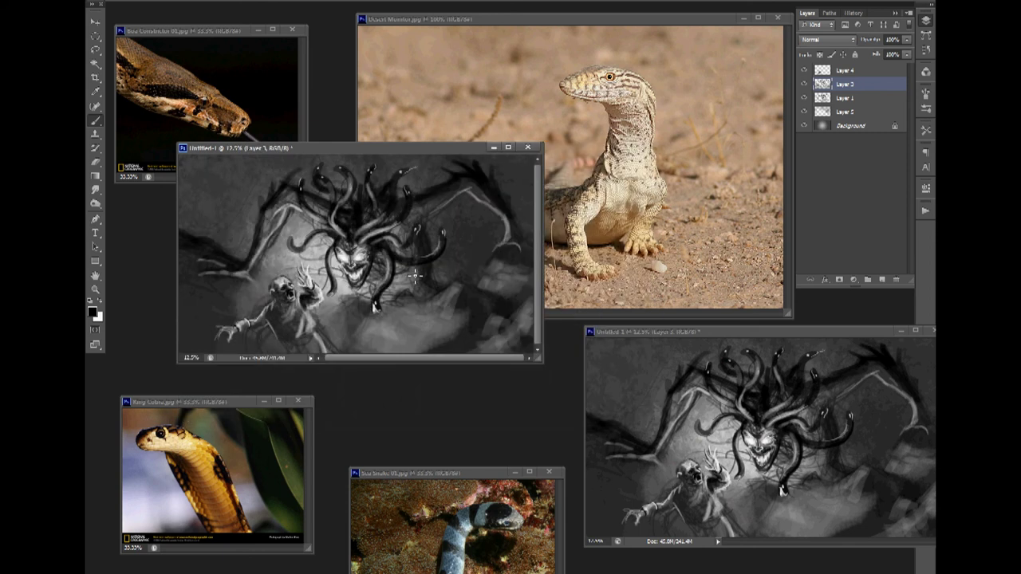
Sample tones from the painting and brush them over the creature's bent arm and the snake hair beside its face
{"action": "key", "text": "ctrl+plus"}
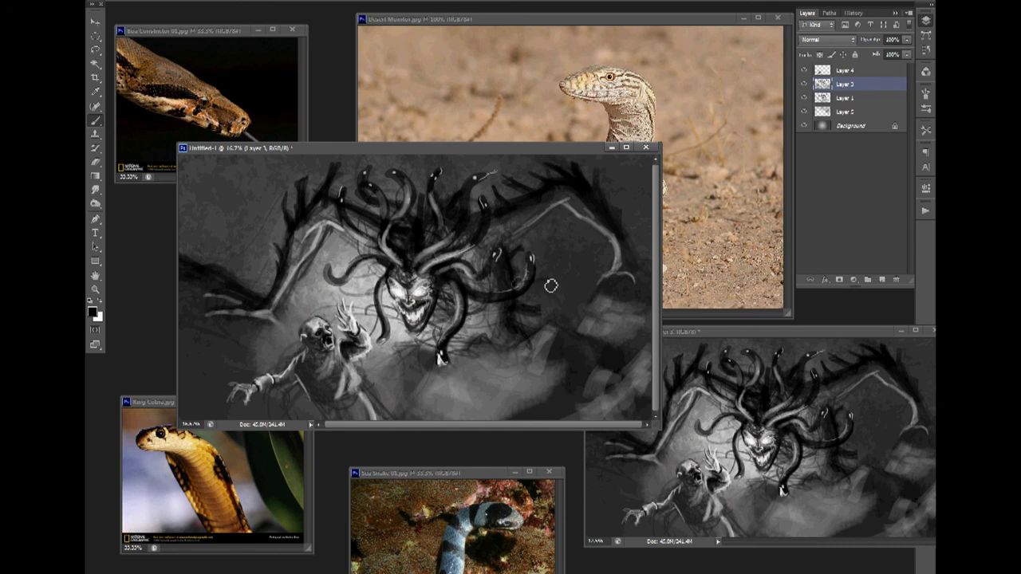
{"action": "left_click", "coordinate": [300, 253], "text": "alt"}
{"action": "mouse_move", "coordinate": [298, 251]}
{"action": "left_mouse_down"}
{"action": "mouse_move", "coordinate": [314, 188]}
{"action": "mouse_move", "coordinate": [304, 222]}
{"action": "mouse_move", "coordinate": [335, 184]}
{"action": "left_mouse_up"}
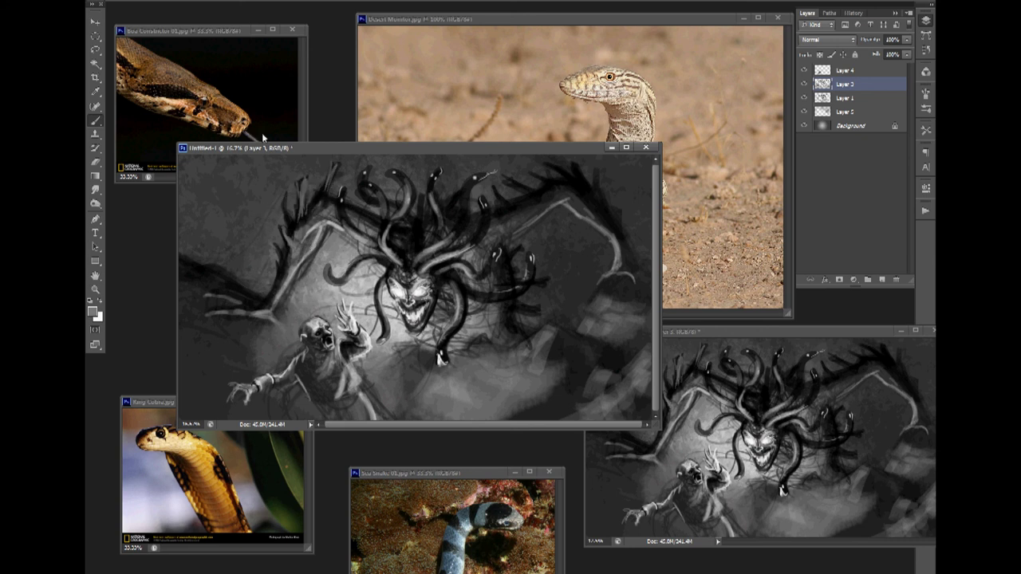
{"action": "left_click", "coordinate": [438, 280], "text": "alt"}
{"action": "mouse_move", "coordinate": [441, 285]}
{"action": "left_mouse_down"}
{"action": "mouse_move", "coordinate": [452, 308]}
{"action": "mouse_move", "coordinate": [472, 255]}
{"action": "mouse_move", "coordinate": [445, 239]}
{"action": "left_mouse_up"}
{"action": "mouse_move", "coordinate": [467, 275]}
{"action": "left_mouse_down"}
{"action": "mouse_move", "coordinate": [474, 283]}
{"action": "mouse_move", "coordinate": [461, 252]}
{"action": "left_mouse_up"}
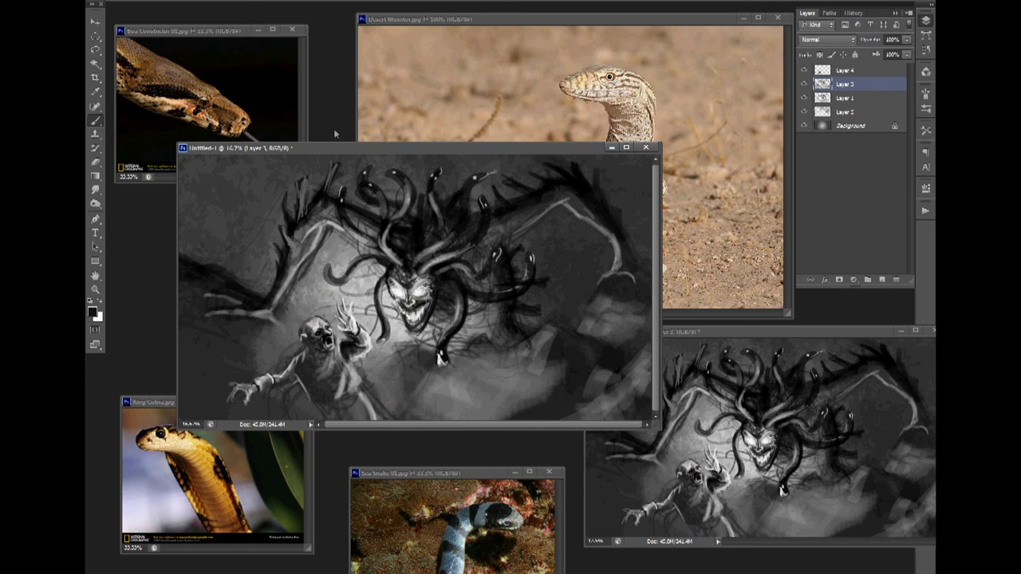
Merge Layer 3, Layer 1 and Layer 5 into one layer and toggle its visibility to check its contents
{"action": "left_click", "coordinate": [843, 113], "text": "shift"}
{"action": "key", "text": "ctrl+e"}
{"action": "left_click", "coordinate": [804, 87]}
{"action": "left_click", "coordinate": [805, 86]}
Sample greys from the misty background and paint over the loose sketch lines between the creature's arm, its face and the human
{"action": "left_click", "coordinate": [389, 303], "text": "alt"}
{"action": "mouse_move", "coordinate": [387, 305]}
{"action": "left_mouse_down"}
{"action": "mouse_move", "coordinate": [374, 276]}
{"action": "mouse_move", "coordinate": [373, 328]}
{"action": "mouse_move", "coordinate": [372, 307]}
{"action": "mouse_move", "coordinate": [342, 294]}
{"action": "mouse_move", "coordinate": [369, 273]}
{"action": "left_mouse_up"}
{"action": "left_click", "coordinate": [373, 284], "text": "alt"}
{"action": "left_click", "coordinate": [362, 283], "text": "alt"}
{"action": "left_click", "coordinate": [345, 248], "text": "alt"}
{"action": "left_click", "coordinate": [343, 245], "text": "alt"}
{"action": "mouse_move", "coordinate": [346, 239]}
{"action": "left_mouse_down"}
{"action": "mouse_move", "coordinate": [310, 225]}
{"action": "mouse_move", "coordinate": [326, 246]}
{"action": "mouse_move", "coordinate": [289, 305]}
{"action": "left_mouse_up"}
{"action": "left_click", "coordinate": [307, 223], "text": "alt"}
Paint light strokes for the rock ridge below the creature, the human's back and an extra finger on the creature's hand
{"action": "key", "text": "x"}
{"action": "left_click_drag", "start_coordinate": [437, 347], "coordinate": [377, 376]}
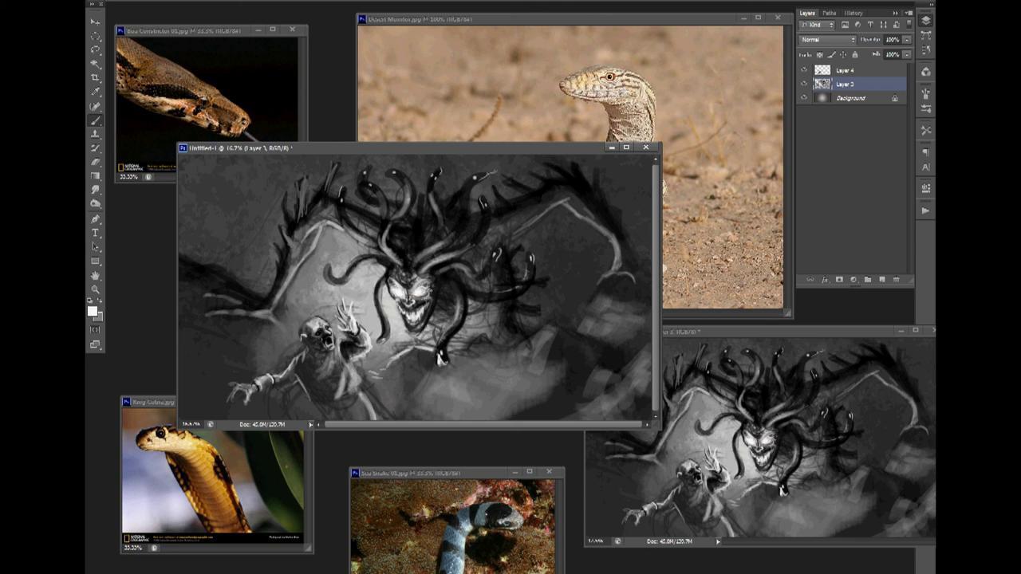
{"action": "left_click_drag", "start_coordinate": [367, 371], "coordinate": [394, 399]}
{"action": "mouse_move", "coordinate": [448, 355]}
{"action": "left_mouse_down"}
{"action": "mouse_move", "coordinate": [488, 362]}
{"action": "mouse_move", "coordinate": [515, 353]}
{"action": "left_mouse_up"}
{"action": "left_click_drag", "start_coordinate": [457, 354], "coordinate": [487, 342]}
{"action": "left_click_drag", "start_coordinate": [274, 321], "coordinate": [287, 341]}
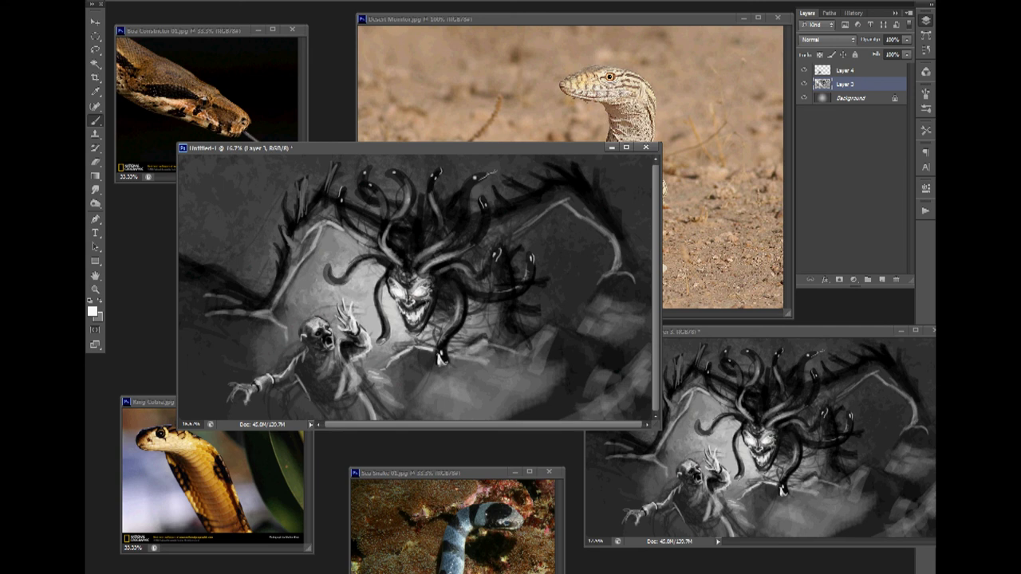
Try brush presets with a sampled grey, add speckled texture near the creature's hand and the rocks, and view the painting full screen
{"action": "right_click", "coordinate": [281, 333]}
{"action": "left_click", "coordinate": [388, 296]}
{"action": "left_click_drag", "start_coordinate": [253, 147], "coordinate": [252, 149]}
{"action": "left_click", "coordinate": [315, 308], "text": "alt"}
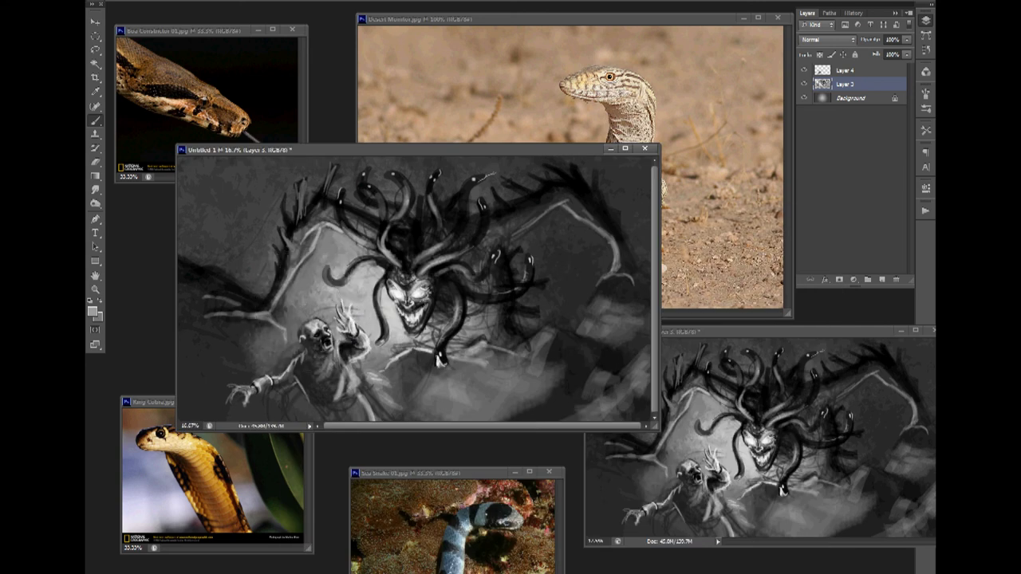
{"action": "key", "text": "ctrl+z"}
{"action": "right_click", "coordinate": [249, 343]}
{"action": "left_click", "coordinate": [379, 301]}
{"action": "left_click_drag", "start_coordinate": [343, 149], "coordinate": [341, 150]}
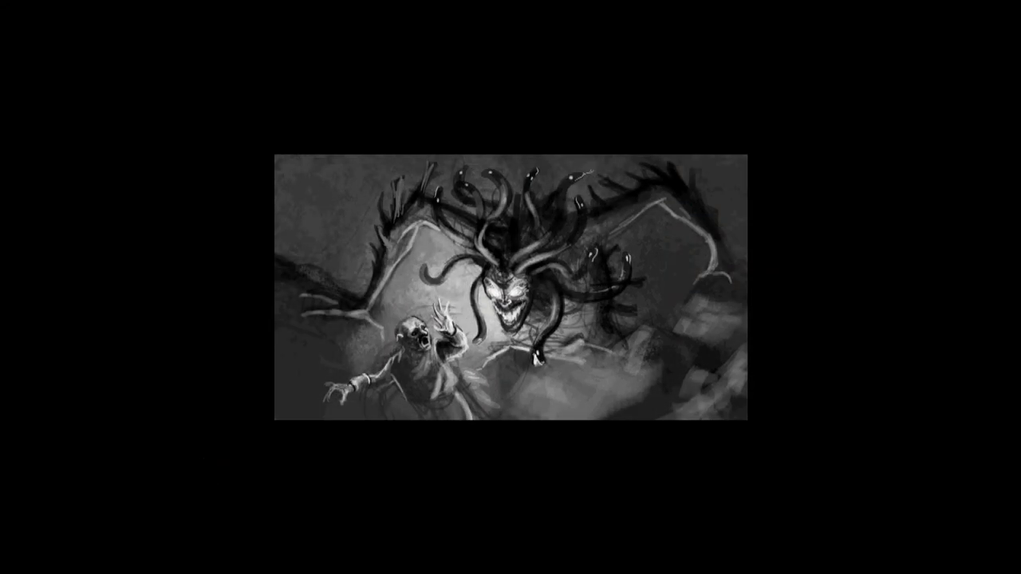
{"action": "key", "text": "ctrl+plus"}
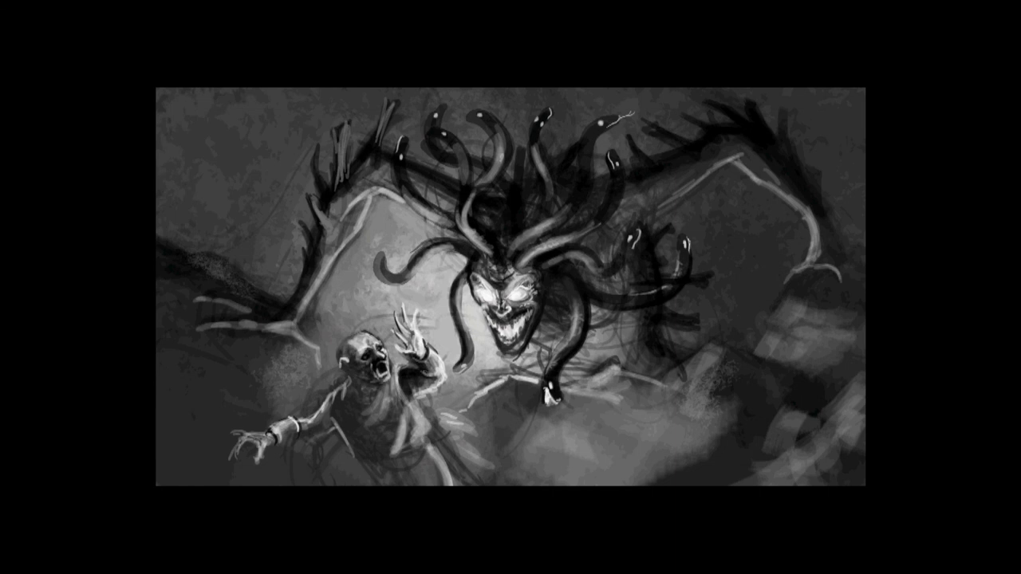